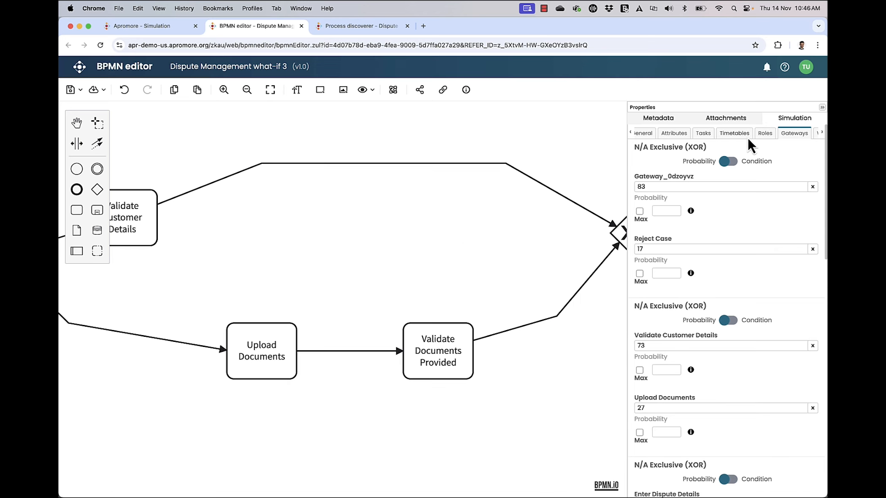
Add a simulation role named RPA with the 24/7 timetable, 1 resource and a cost per hour of 2
click(763, 133)
click(815, 153)
triple_click(699, 304)
text(RPA)
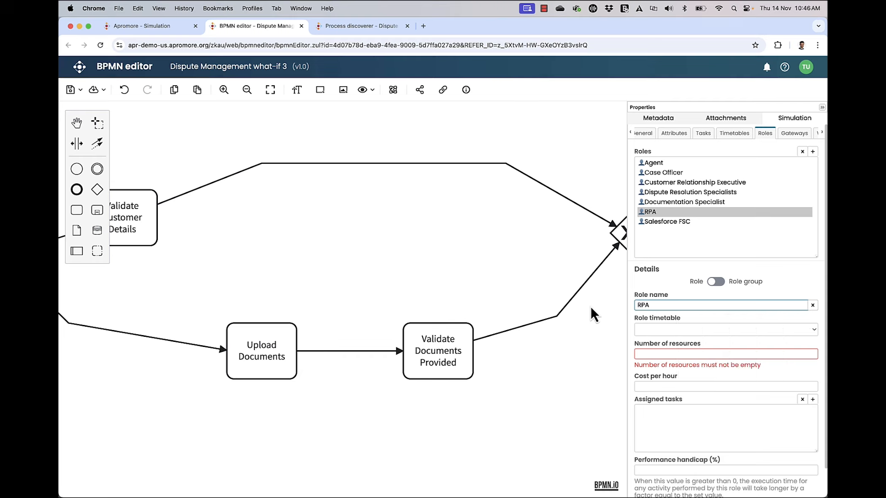
click(639, 331)
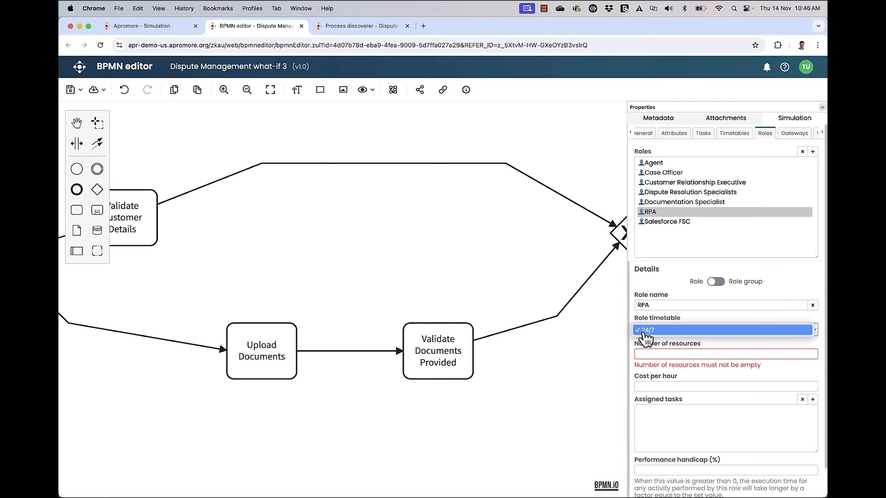
click(652, 353)
text(1)
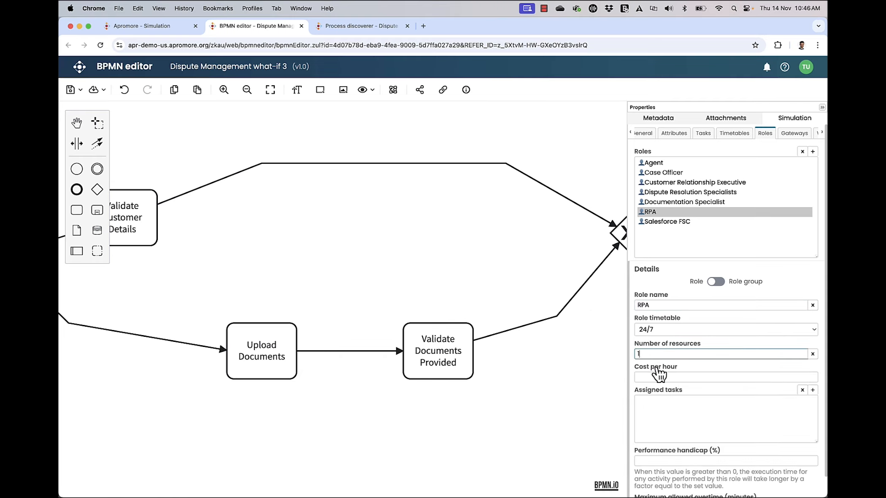
click(669, 376)
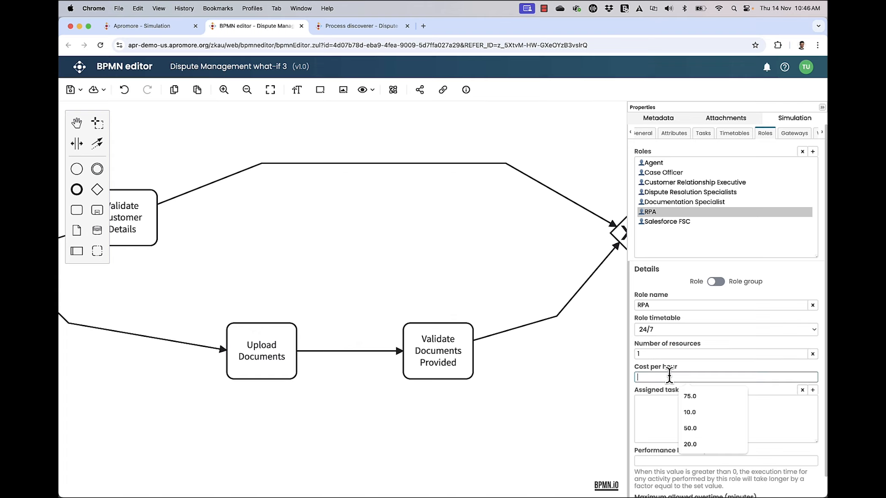
text(2)
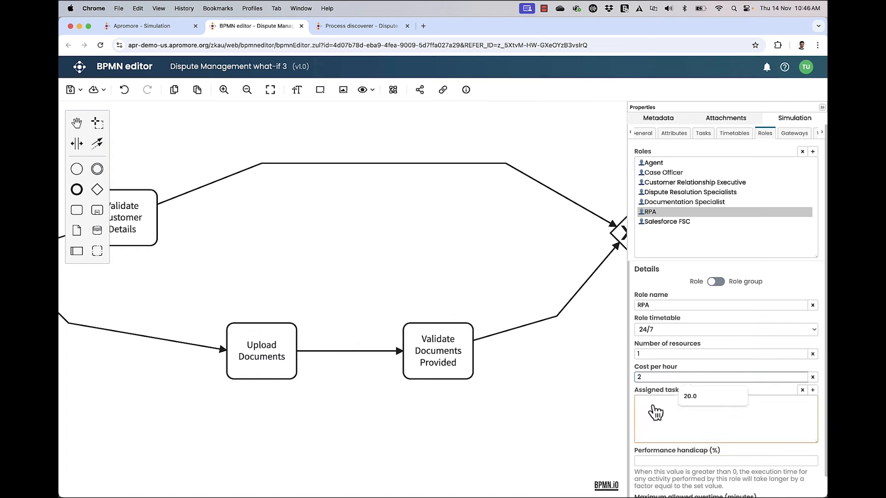
Assign the Validate Documents Provided task to the RPA role
click(656, 412)
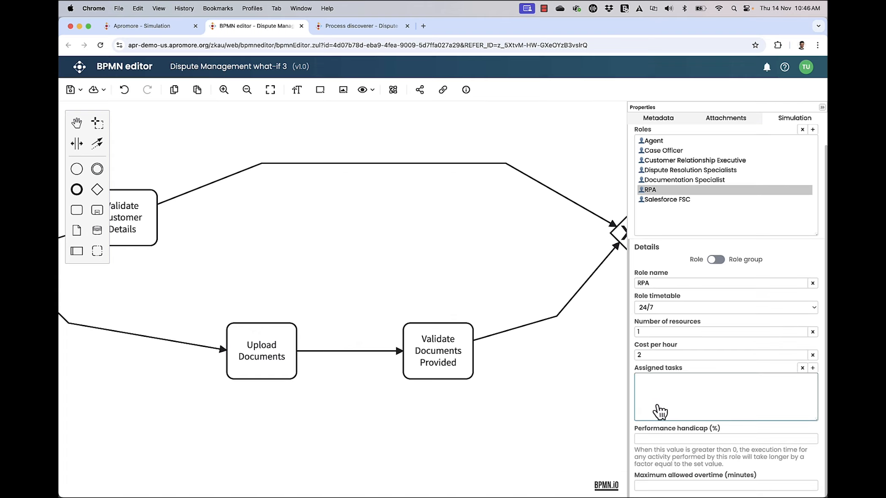
click(813, 368)
click(699, 440)
scroll(692, 458, down, 5)
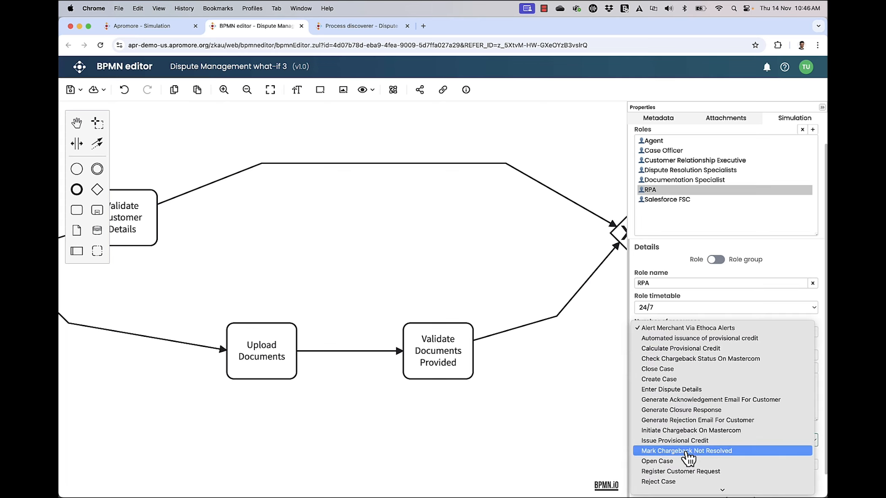
click(677, 478)
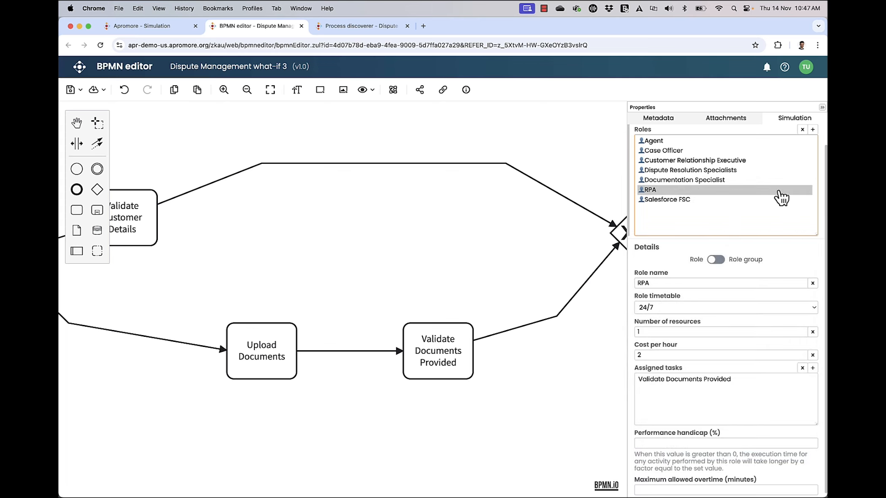
Add another role named IDP with the 24/7 timetable, 1 resource and a cost per hour of 2
click(812, 129)
triple_click(668, 282)
text(IDP)
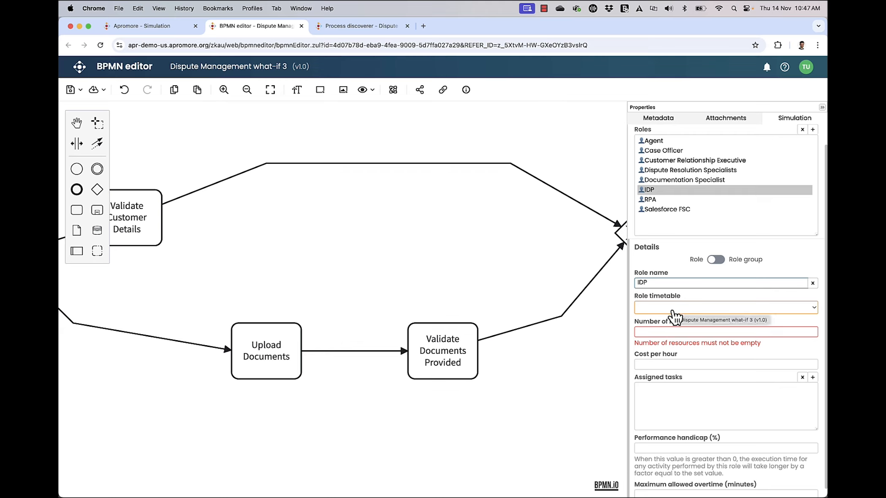
click(672, 311)
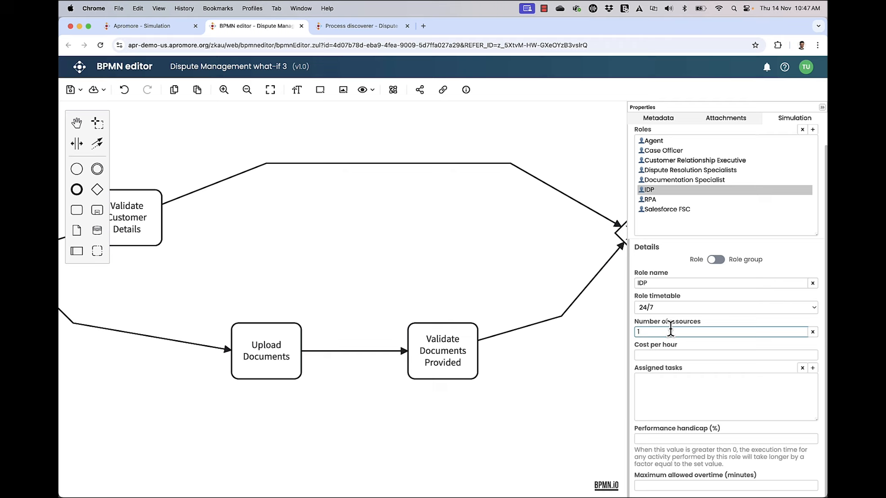
click(652, 350)
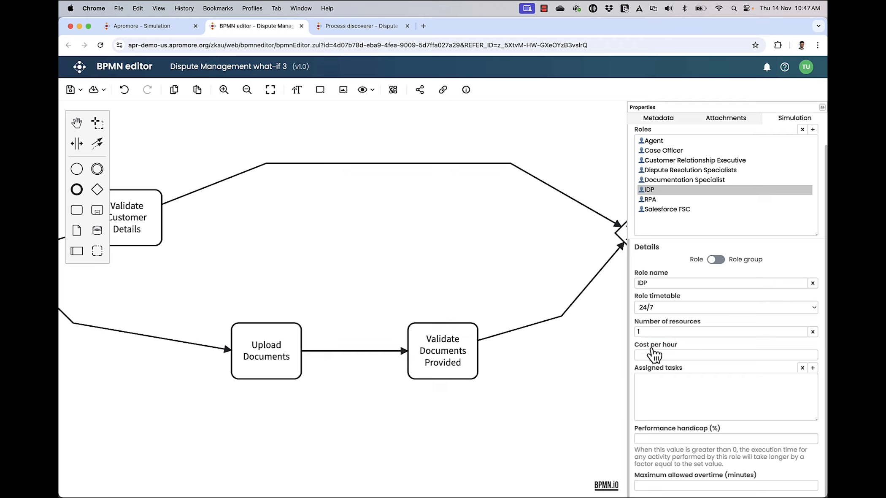
text(2)
Assign the Upload Documents task to the IDP role
click(657, 385)
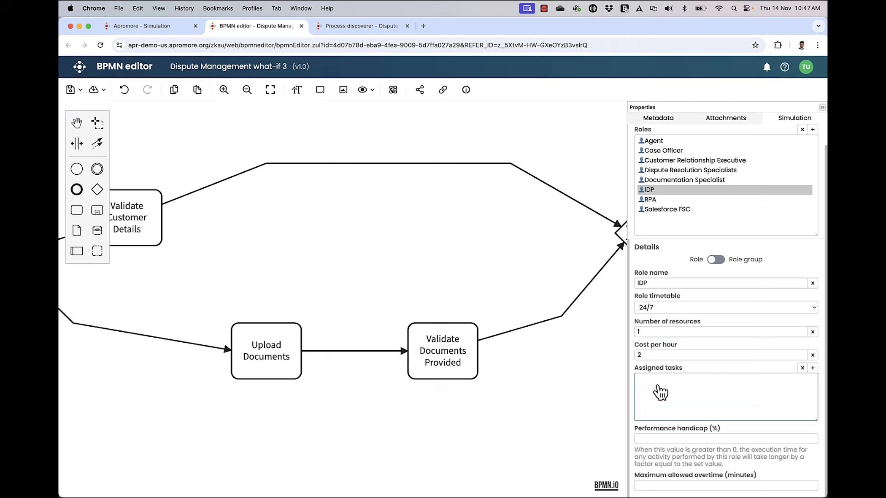
click(813, 367)
click(744, 440)
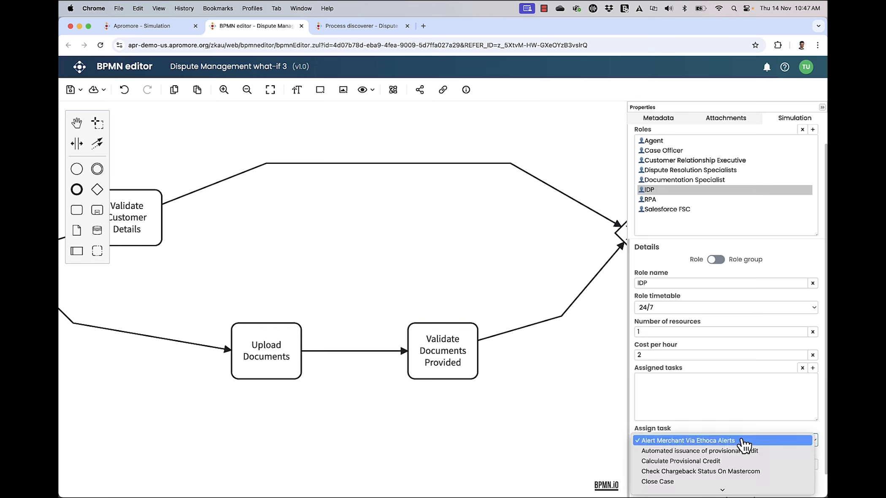
click(729, 447)
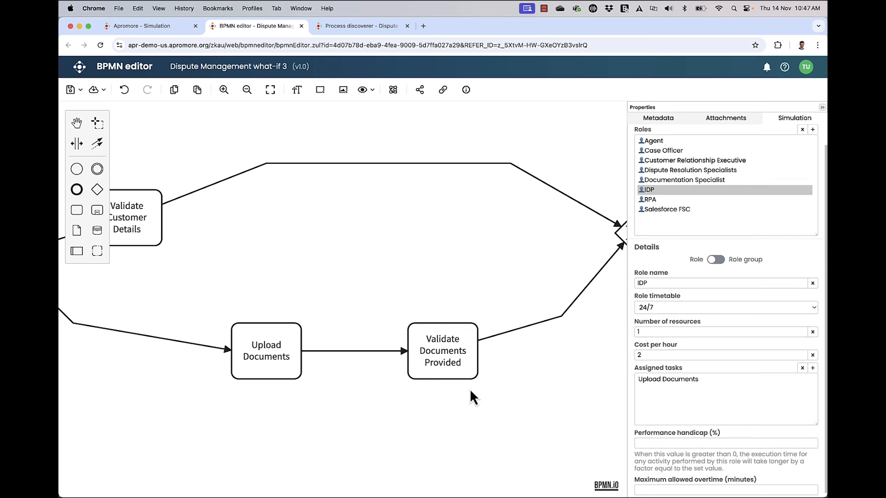
Remove Documentation Specialist from the task roles of the Upload Documents task
click(278, 349)
drag(819, 279, 819, 292)
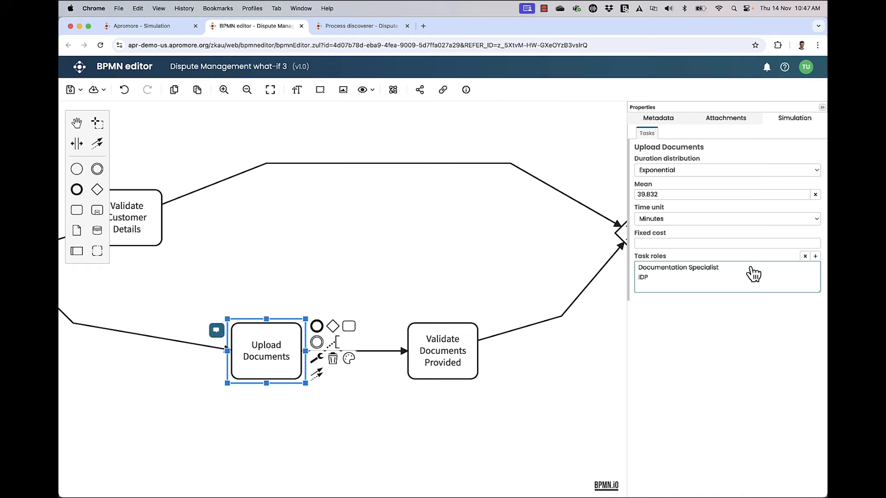
click(751, 271)
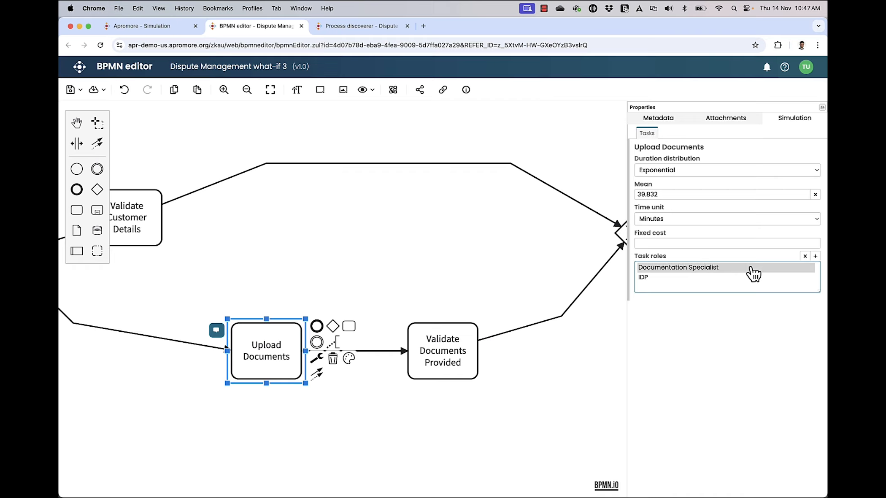
click(806, 257)
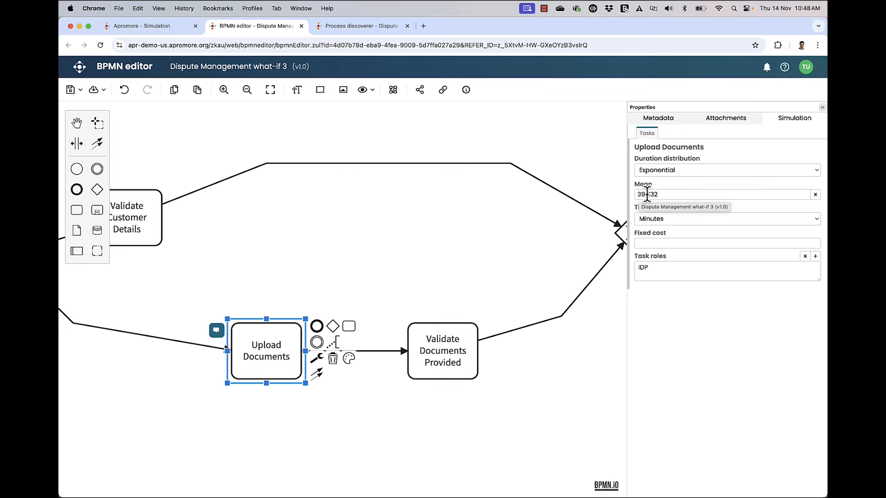
click(420, 343)
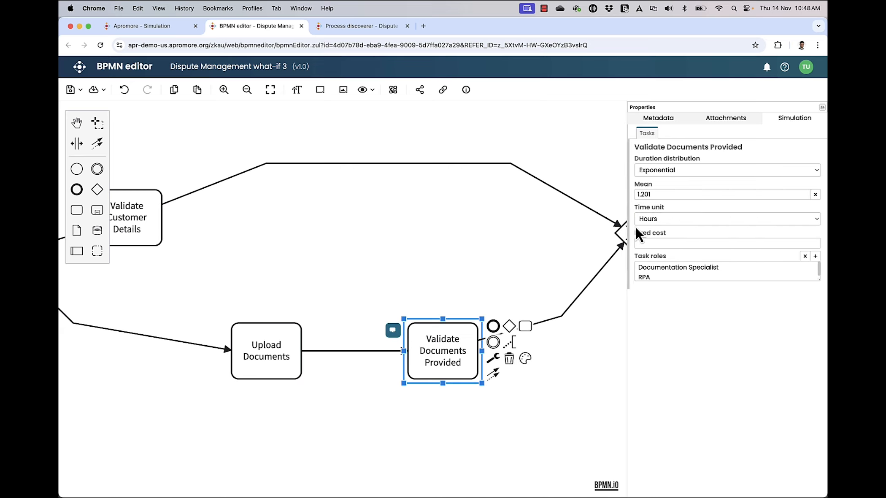
click(280, 352)
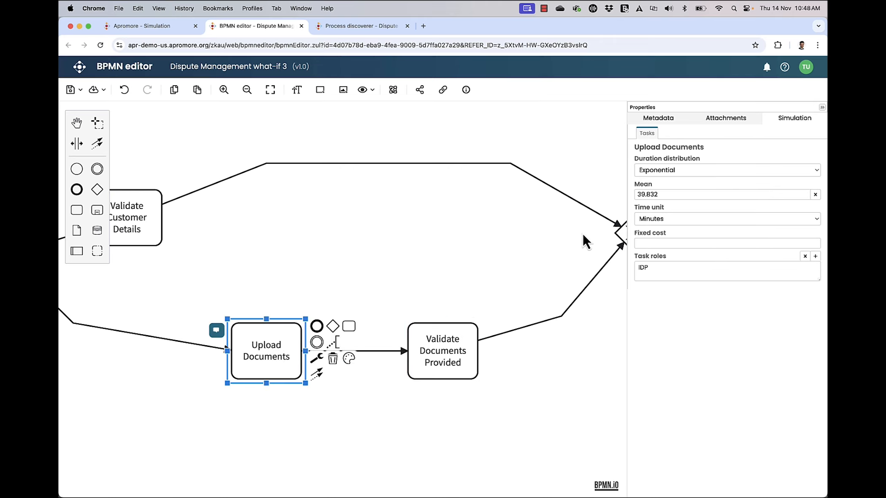
click(682, 177)
click(682, 152)
key(super+z)
click(471, 336)
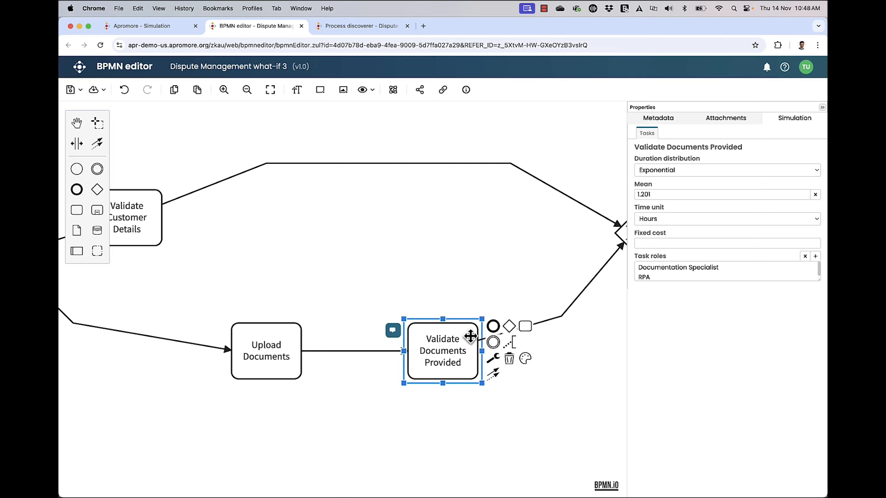
Give the Upload Documents task a Fixed duration distribution with a value of 2 minutes
click(276, 351)
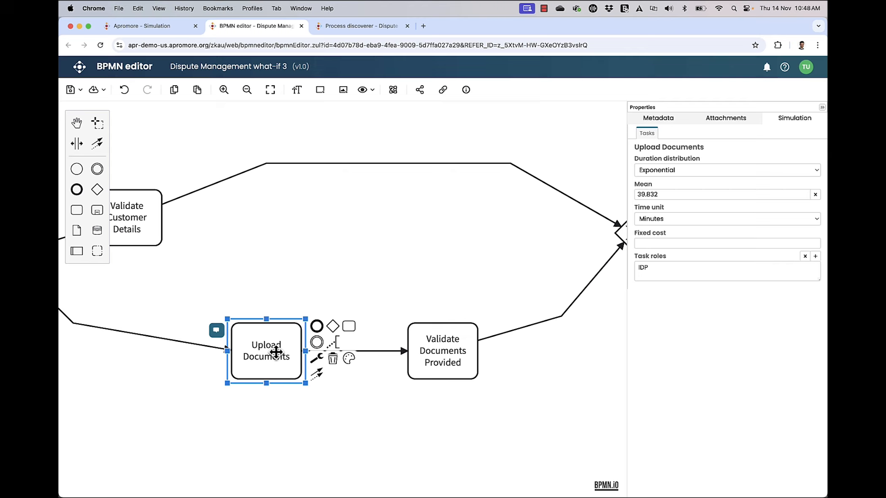
click(716, 173)
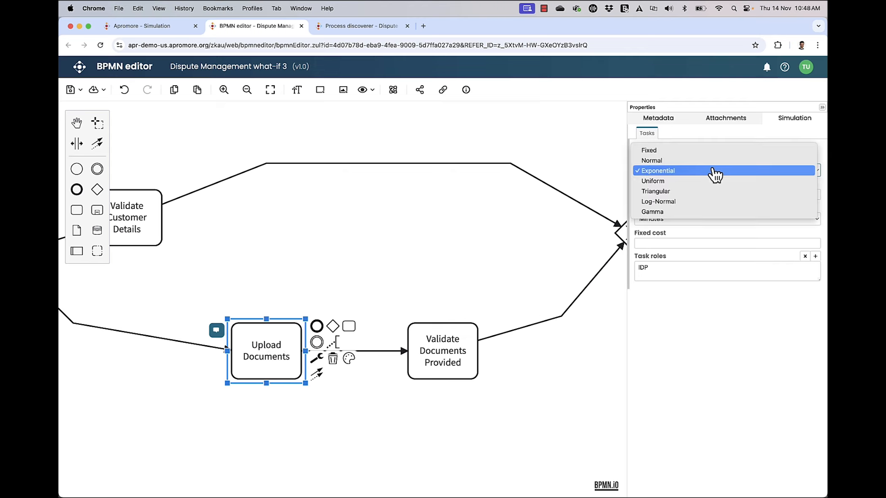
click(713, 150)
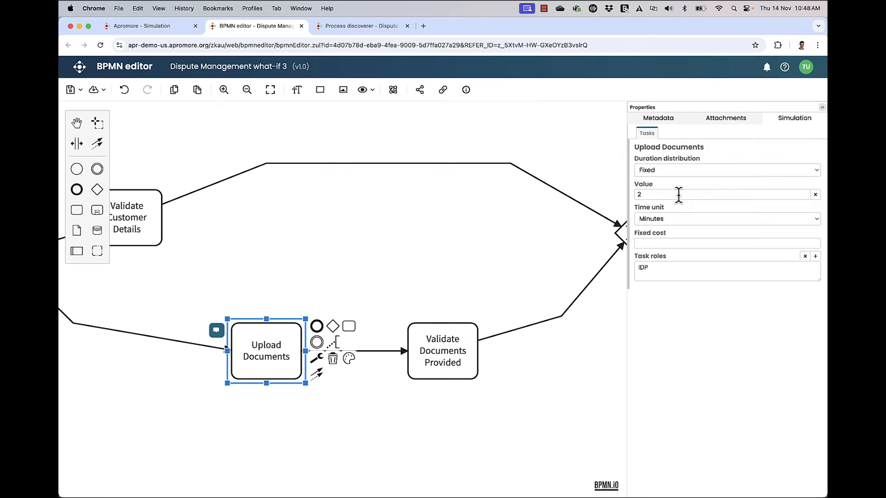
Change the Validate Documents Provided task's duration distribution to Fixed and set its value to 2
click(432, 344)
click(672, 170)
click(672, 151)
click(660, 194)
text(2)
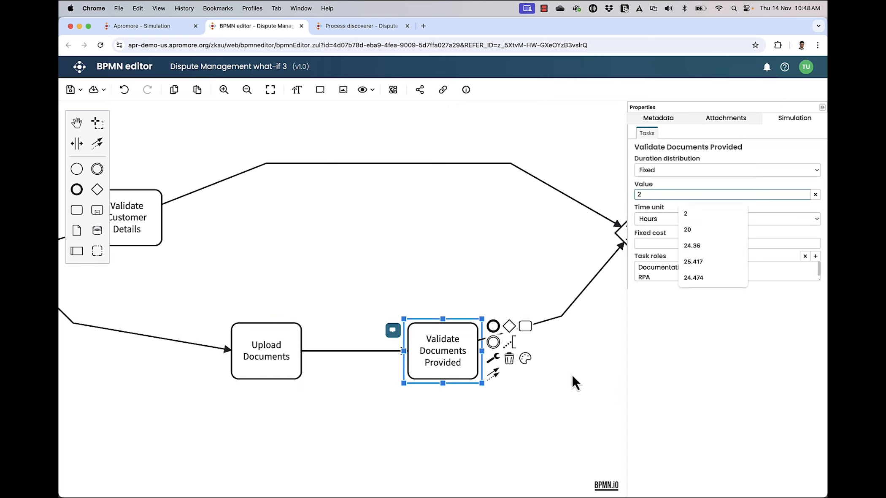
Remove Documentation Specialist from the Validate Documents Provided task's roles and set its time unit to Minutes
click(698, 360)
click(708, 277)
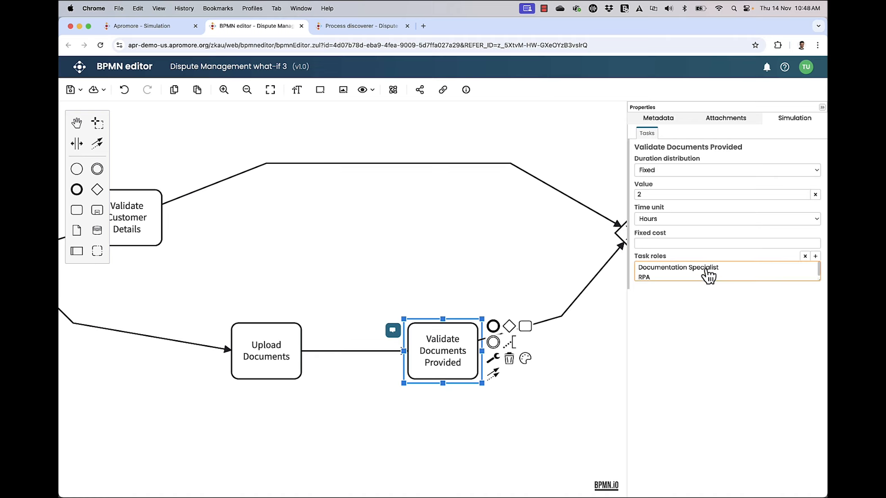
click(706, 271)
click(805, 256)
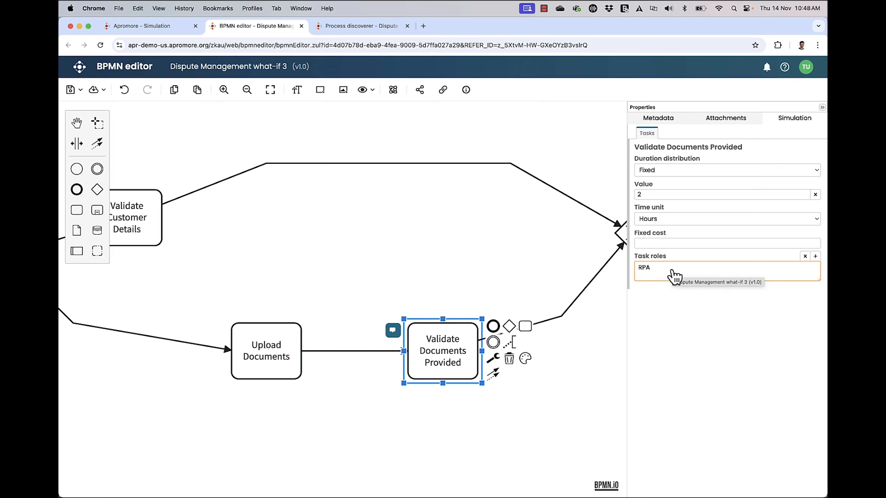
click(668, 220)
click(667, 209)
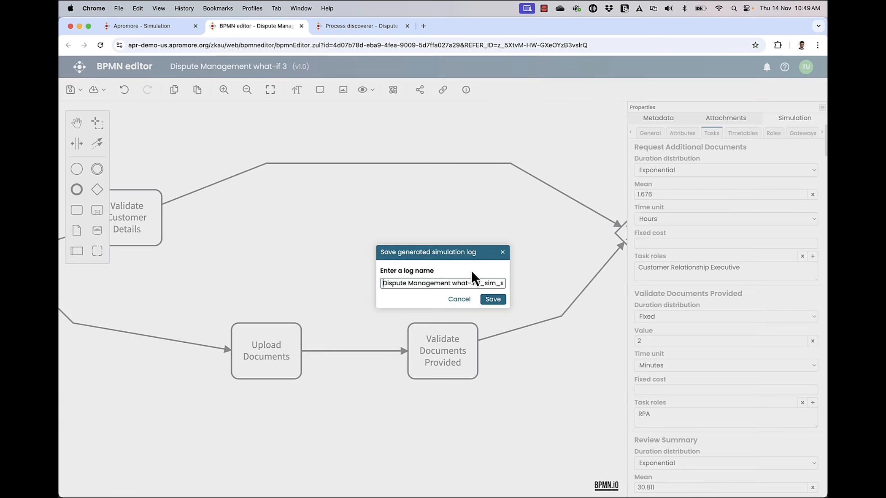
Save the generated simulation log under the name Dispute Management what-if 3
drag(481, 282, 527, 294)
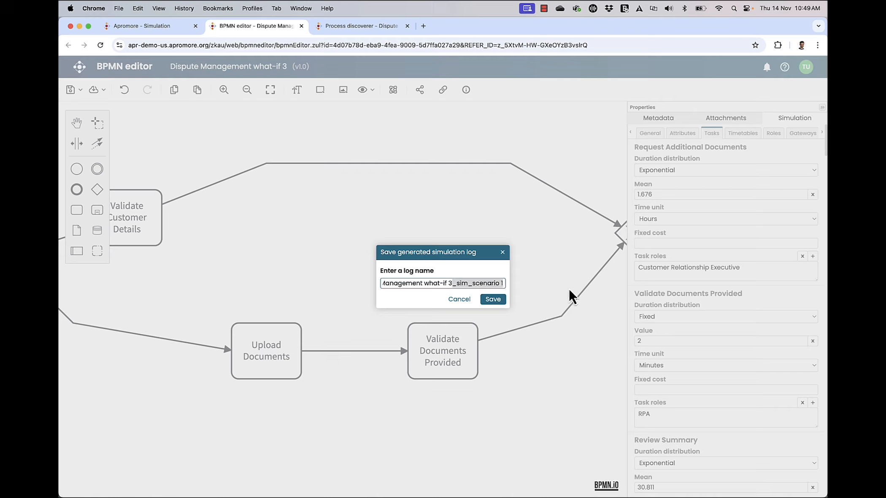
key(BackSpace)
click(505, 300)
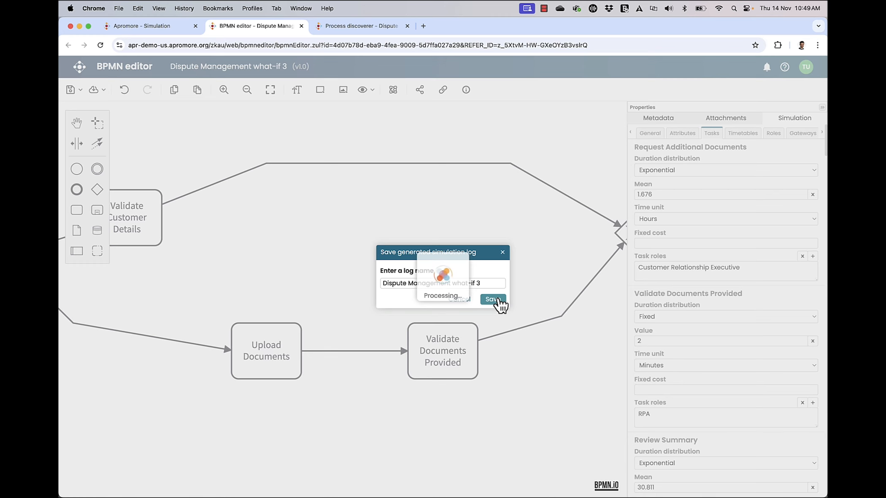
Switch to the Apromore portal and select the Dispute Management as-is, what-if 1, what-if 2.2 and what-if 3 logs
click(176, 26)
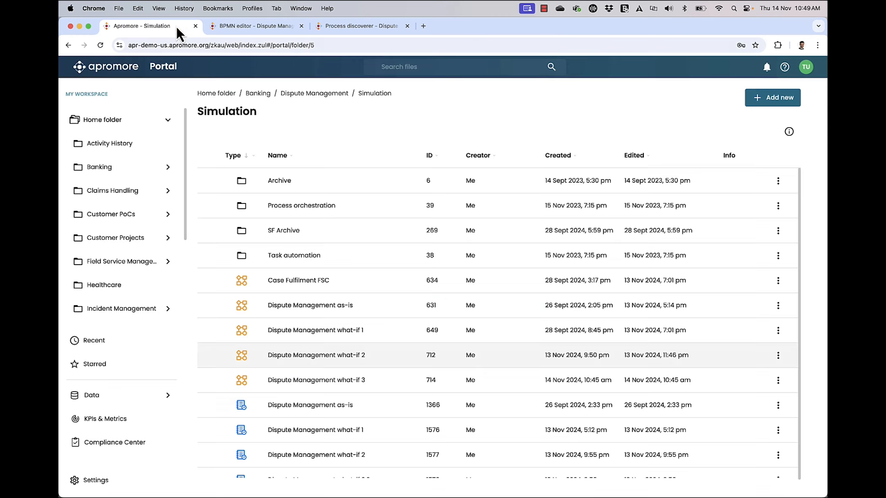
scroll(347, 254, down, 1)
key(super+minus)
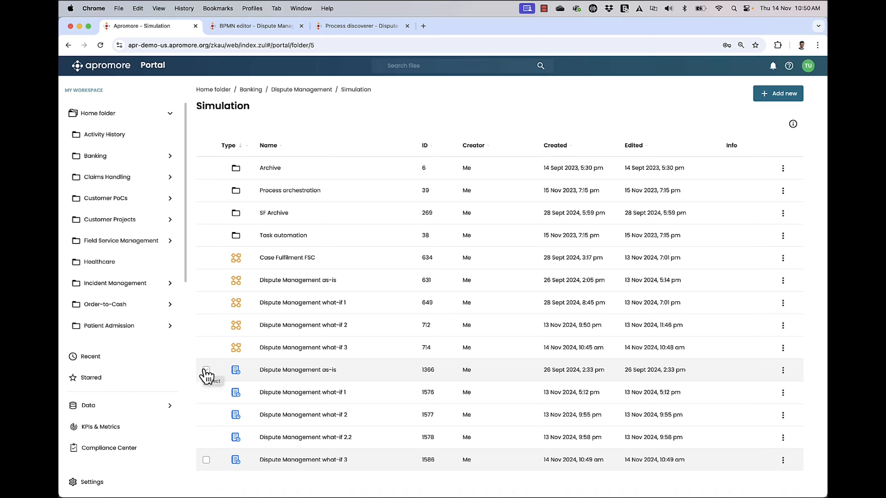
click(207, 370)
click(207, 392)
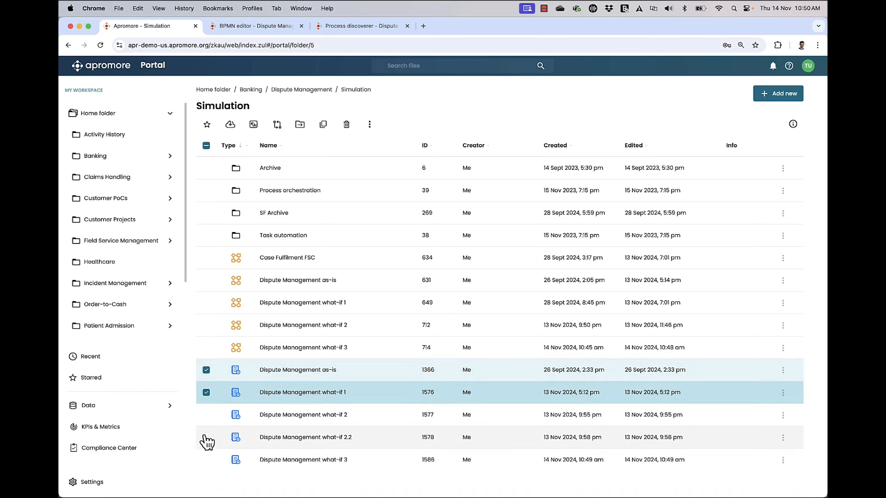
click(206, 438)
click(207, 460)
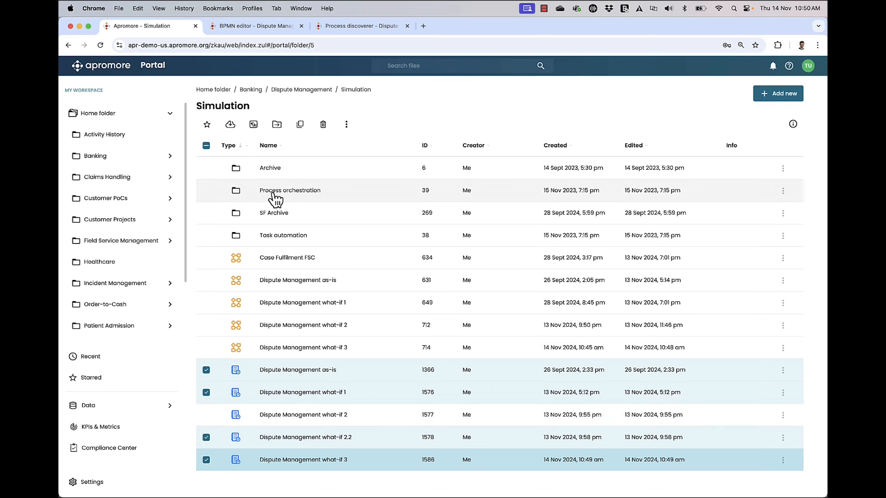
Open the selected logs together in a dashboard showing the simulation charts, and make the row of case statistic cards taller
click(258, 127)
click(261, 145)
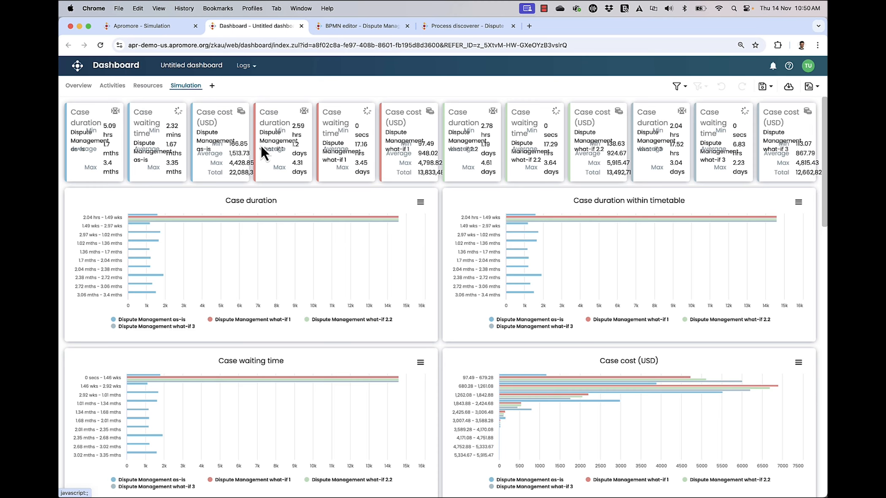
drag(262, 182, 264, 222)
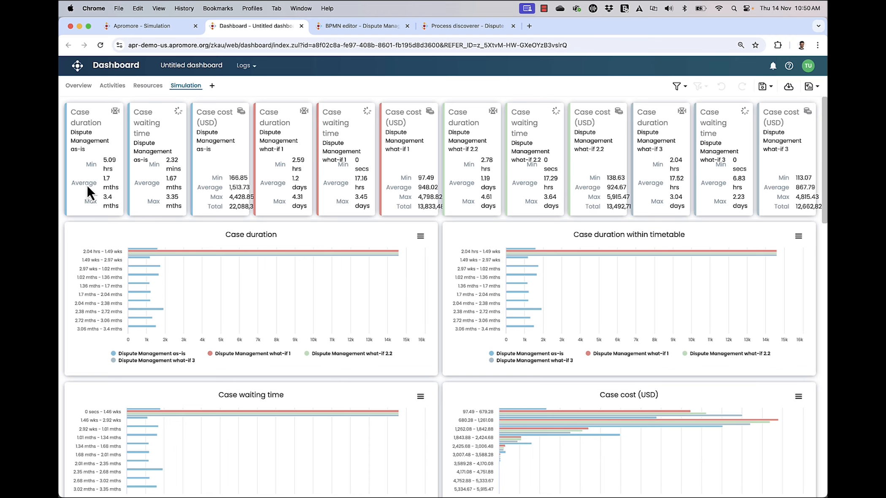
Examine the case duration, waiting time and cost cards of the as-is, what-if 1, what-if 2.2 and what-if 3 logs
scroll(86, 184, up, 5)
scroll(86, 184, up, 1)
scroll(86, 184, left, 1)
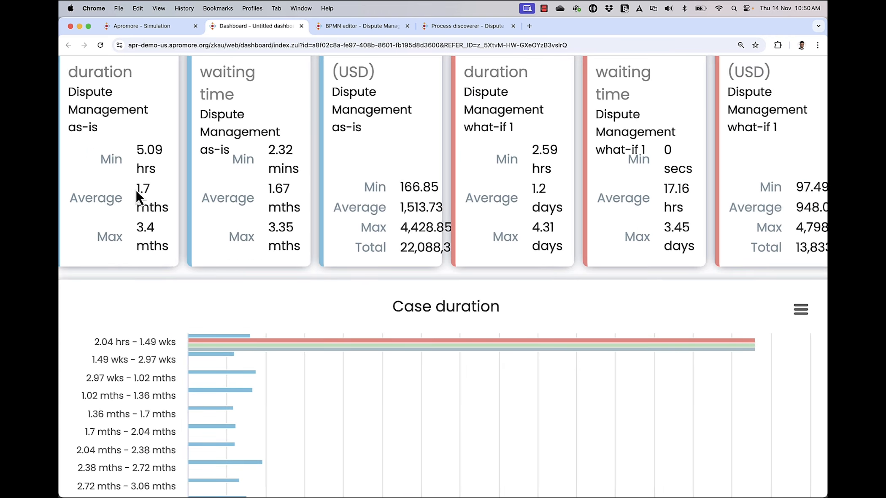
scroll(136, 189, up, 2)
scroll(142, 228, right, 3)
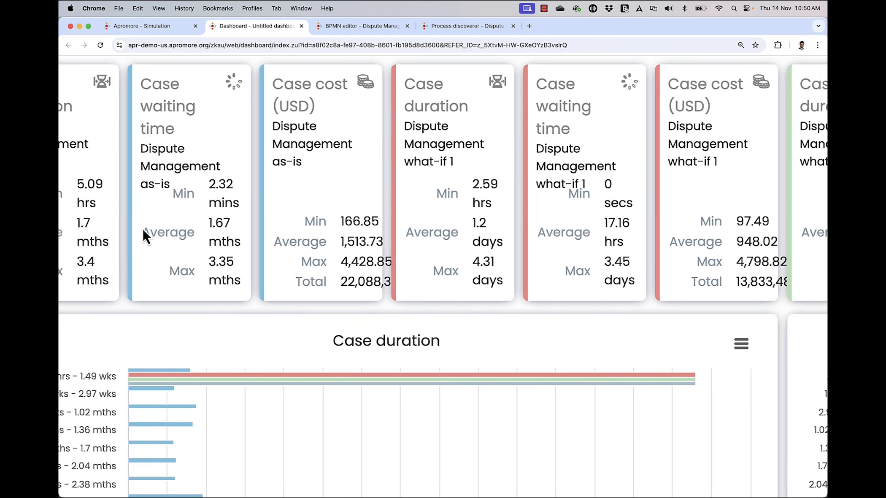
scroll(142, 228, right, 5)
scroll(321, 232, right, 3)
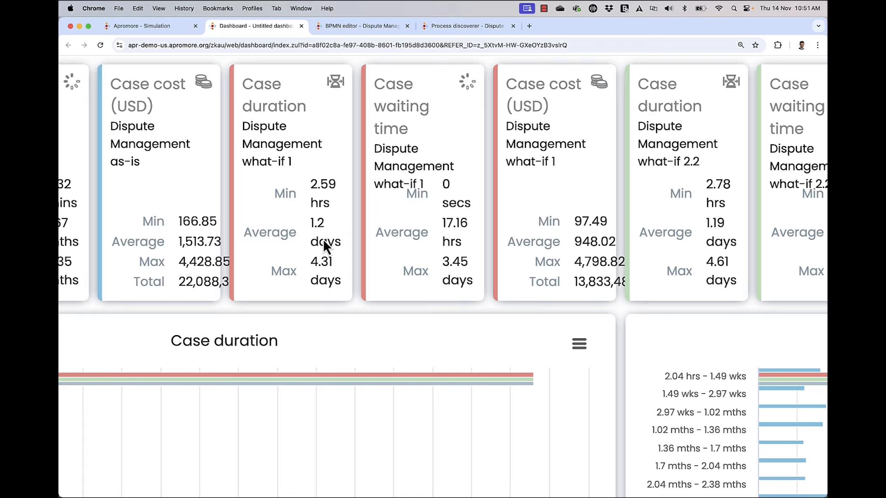
scroll(323, 238, right, 6)
scroll(323, 238, right, 1)
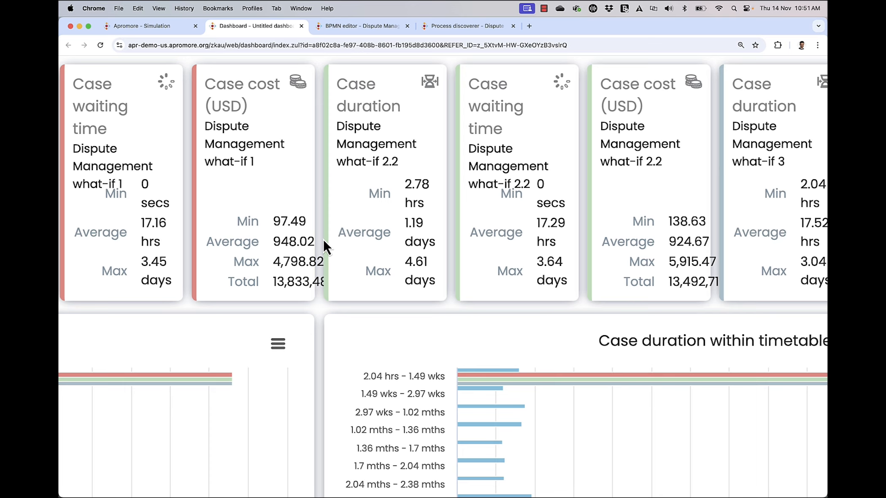
scroll(322, 238, right, 7)
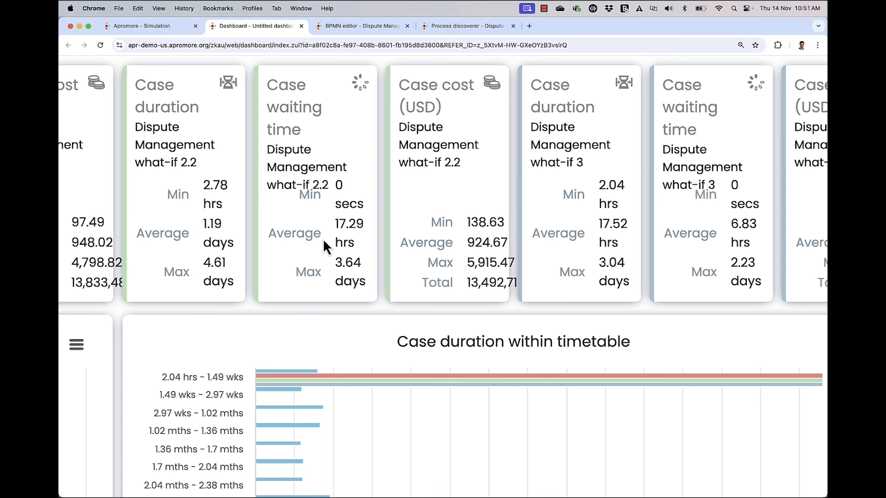
scroll(322, 238, right, 4)
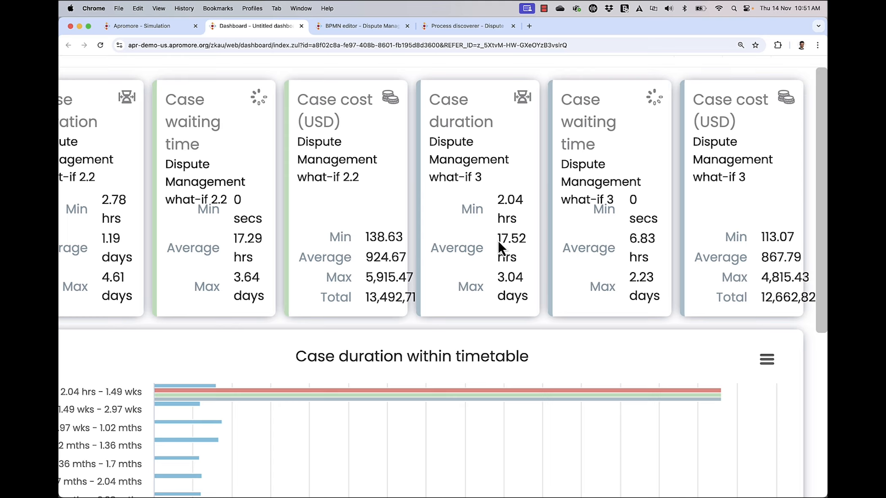
scroll(497, 240, left, 3)
scroll(498, 240, right, 3)
Examine the Documentation Specialist's utilization for what-if 2.2 and what-if 3 in the Resource utilization chart
scroll(376, 267, down, 11)
scroll(385, 264, down, 1)
scroll(457, 312, up, 5)
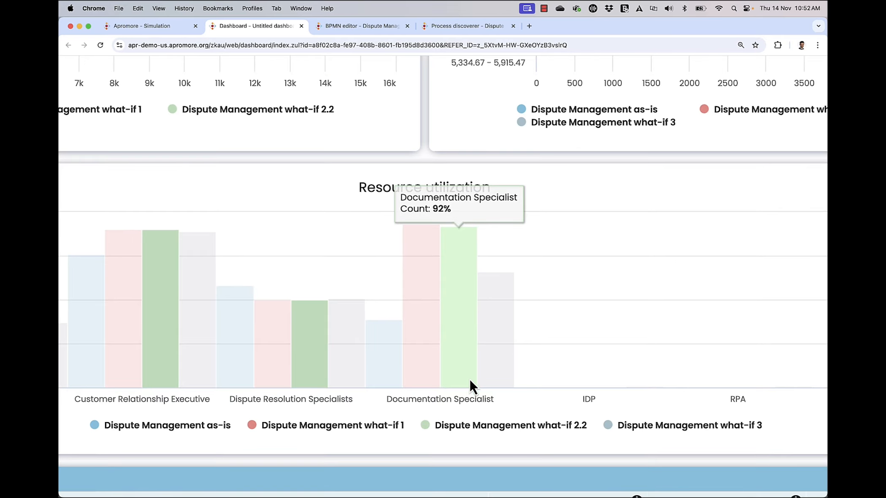
mouse_move(469, 358)
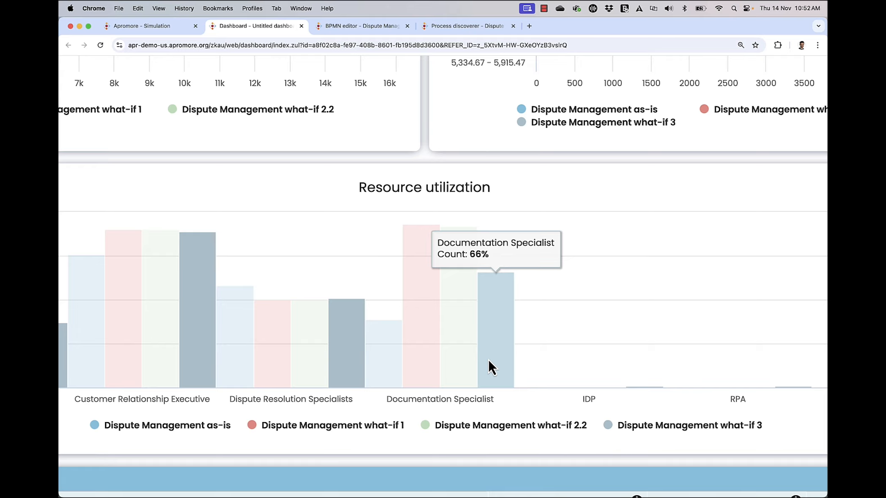
scroll(488, 358, down, 5)
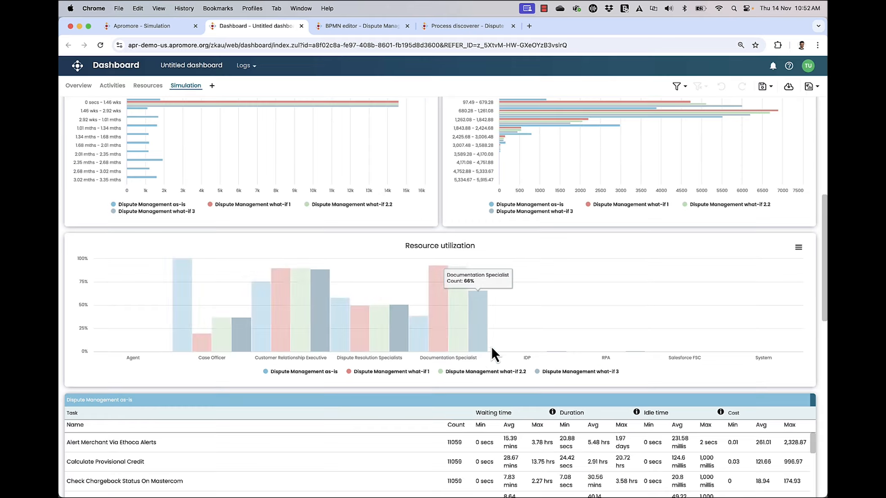
scroll(491, 345, up, 7)
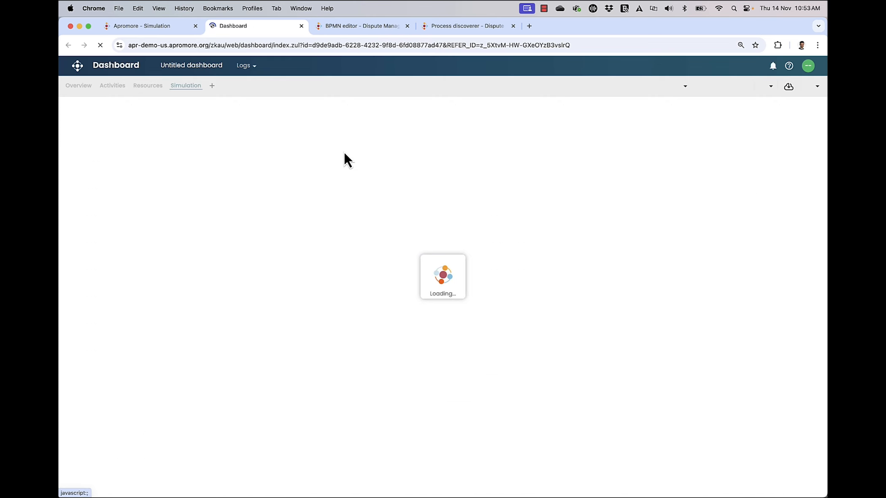
Start a PAAR draft from the Overview of the what-if 2.2 and what-if 3 dashboard, naming the report Use of RPA and IDP to support D. Specialist
click(78, 86)
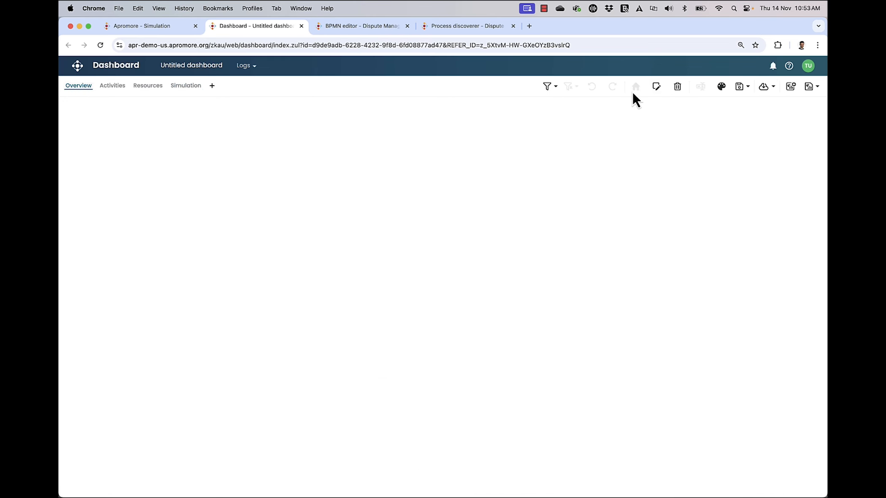
click(764, 86)
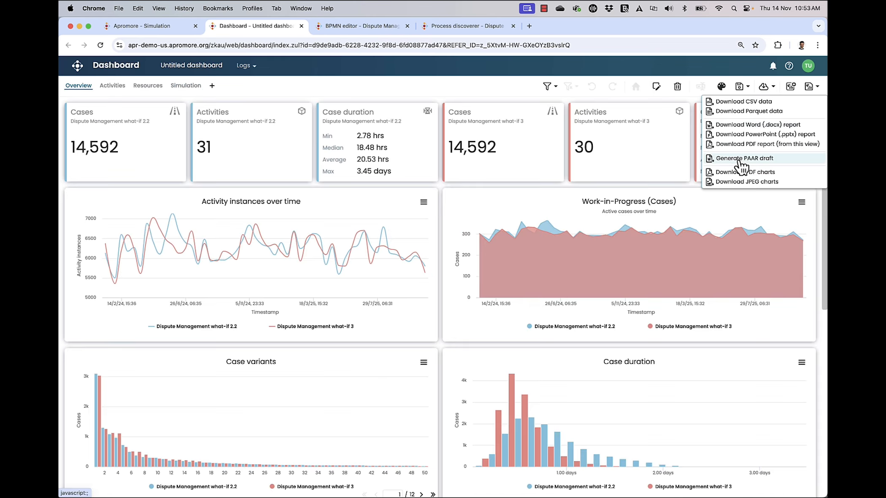
click(739, 161)
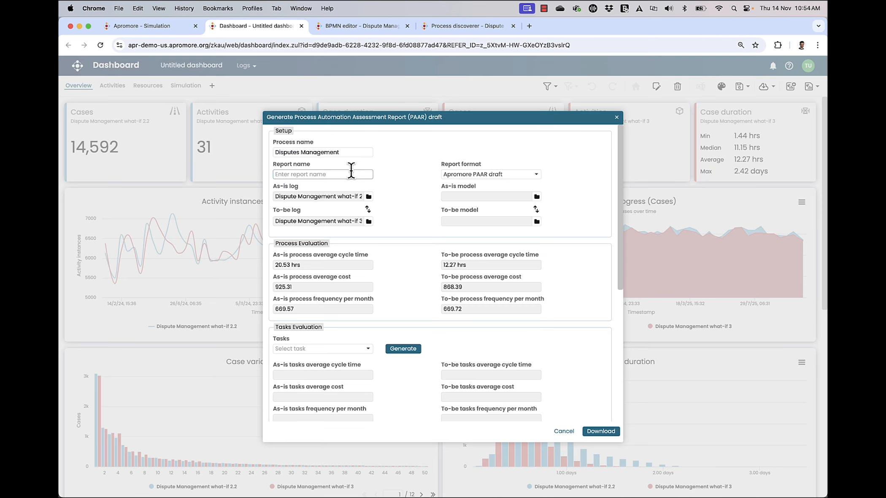
text(Use of RPA and I)
text(DP to support)
text( D. Specialist)
Set the report format to Mulesoft RPA Manager evaluation form and sign in to Anypoint Platform with the saved username and password
click(459, 174)
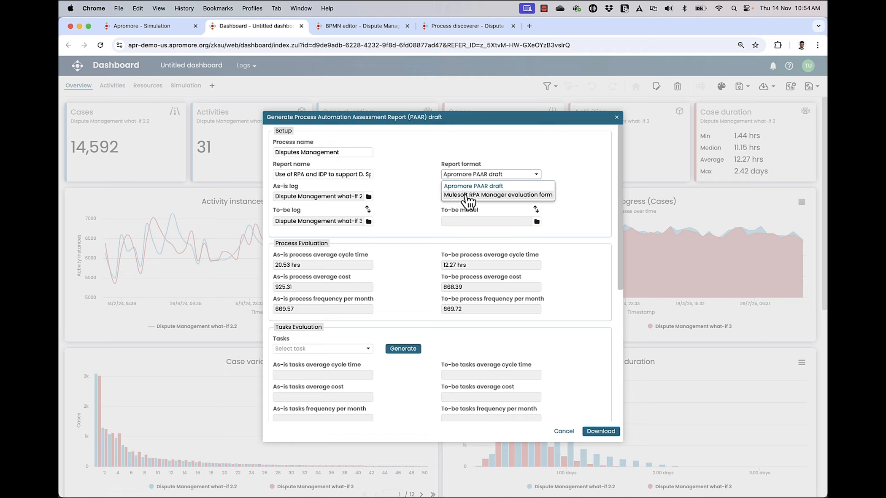
click(466, 195)
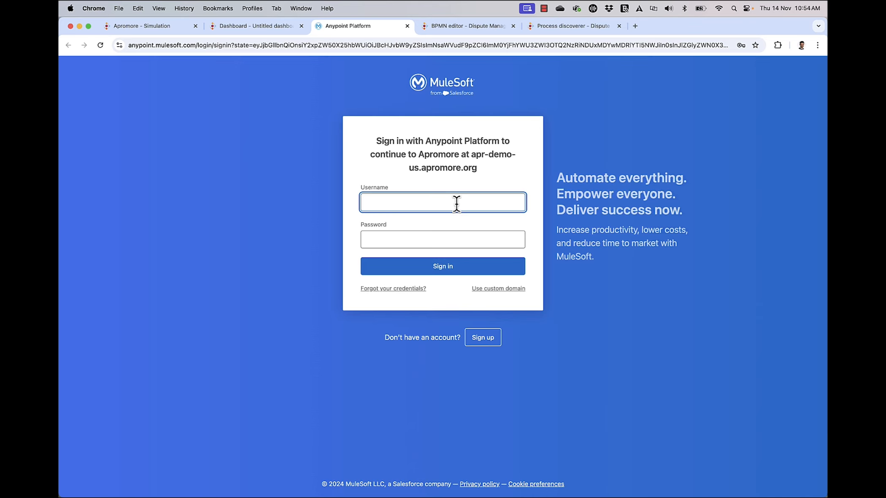
click(448, 223)
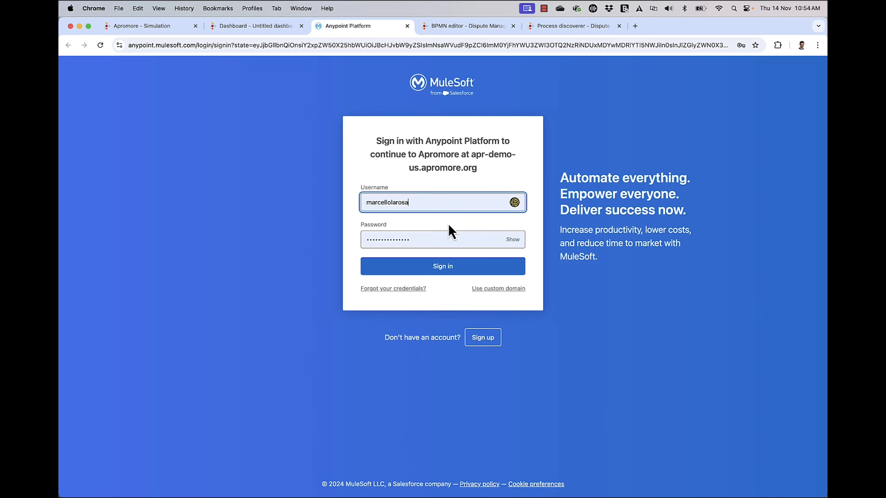
click(448, 264)
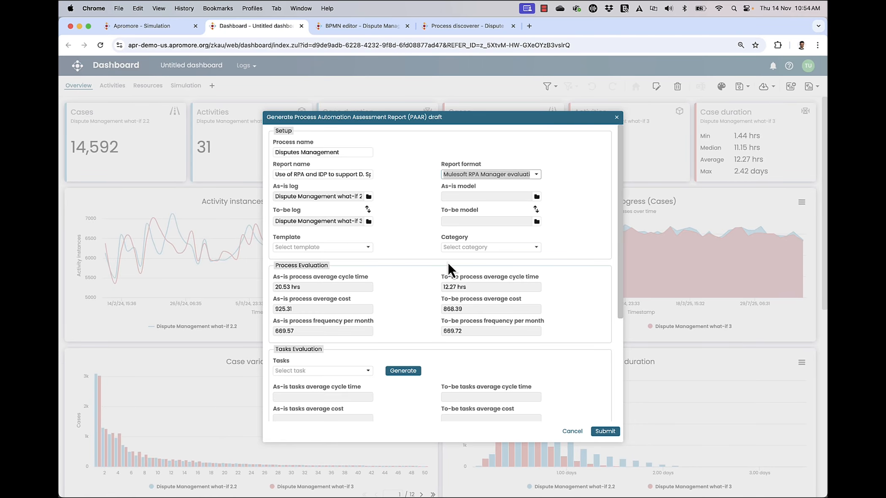
Set the report's template to Process Mining Template and its category to Disputes Management
click(360, 249)
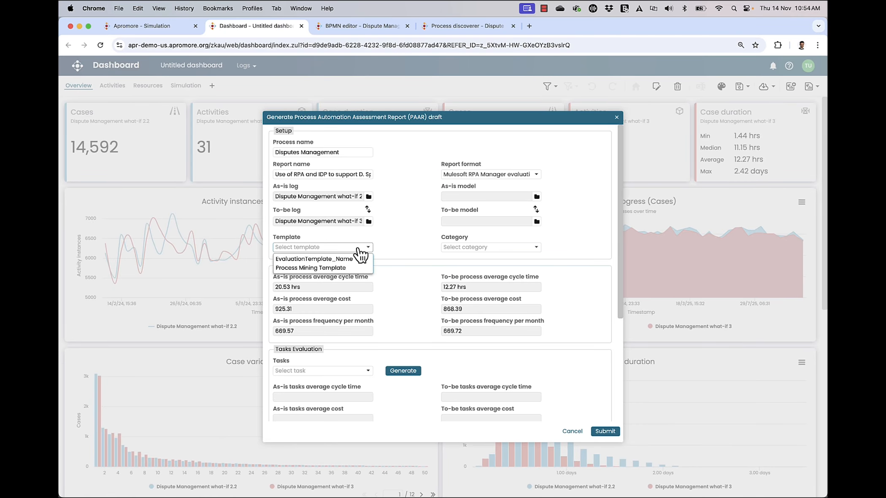
click(342, 268)
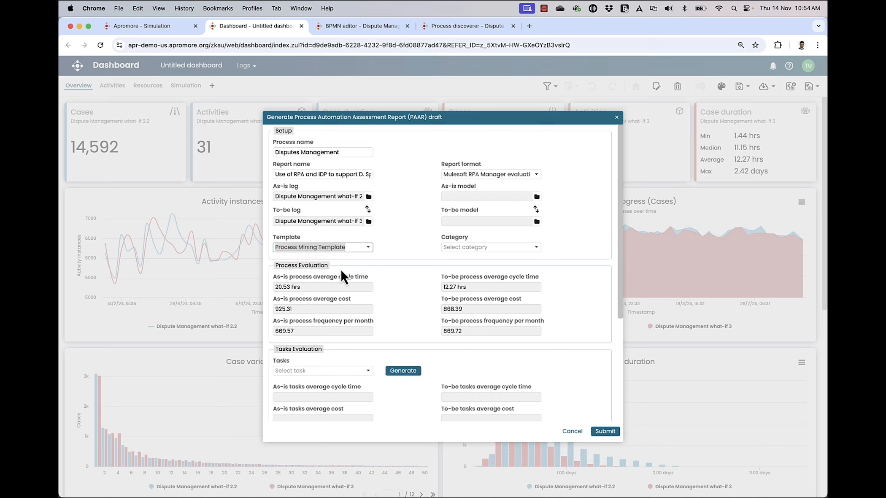
click(473, 247)
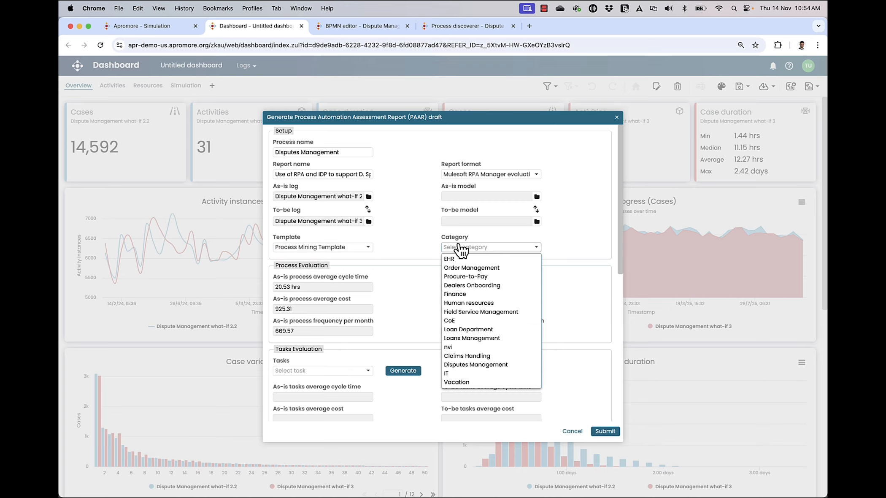
click(470, 365)
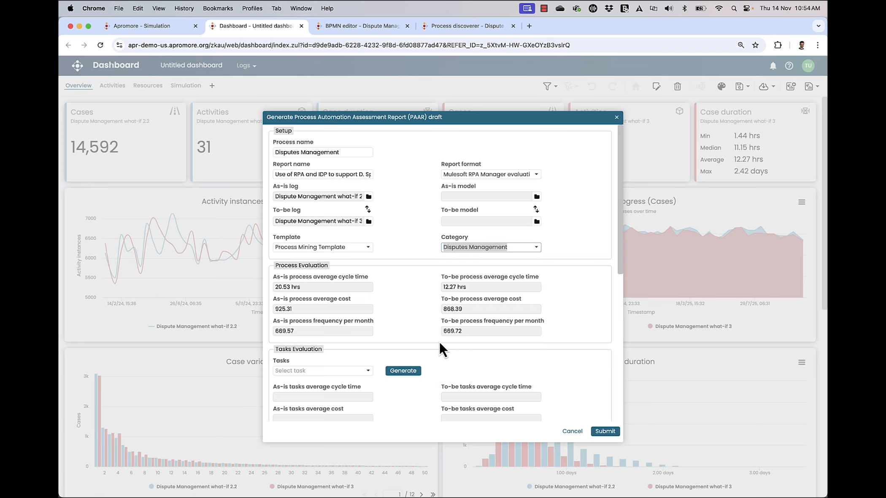
Select the Validate Documents Provided and Upload Documents tasks for the tasks evaluation and generate their figures and description
scroll(440, 341, down, 1)
scroll(363, 287, up, 5)
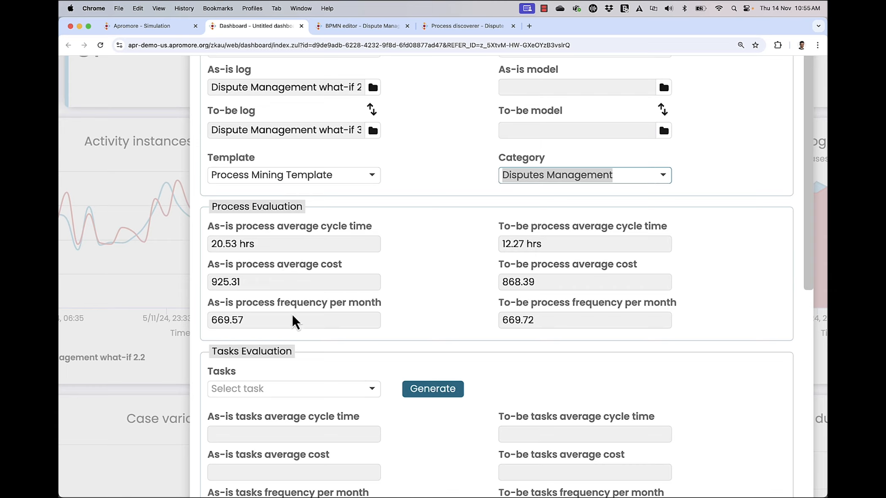
scroll(314, 319, down, 5)
scroll(315, 320, down, 2)
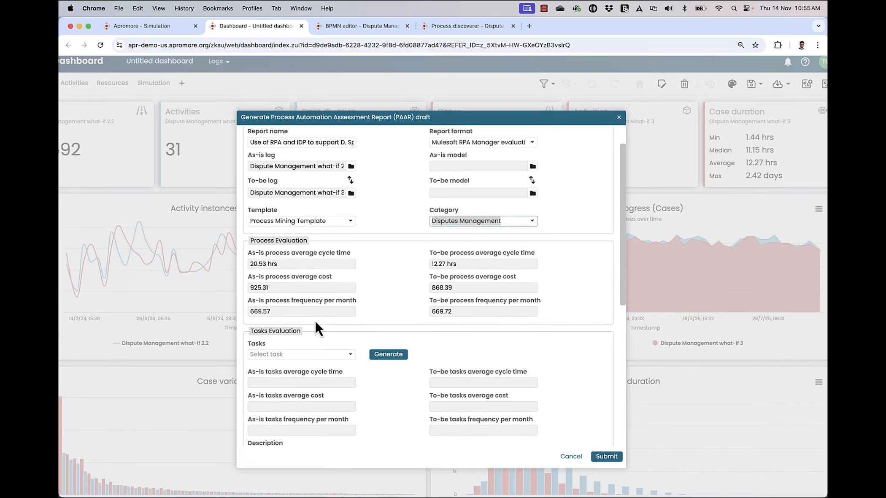
click(287, 304)
scroll(287, 303, up, 5)
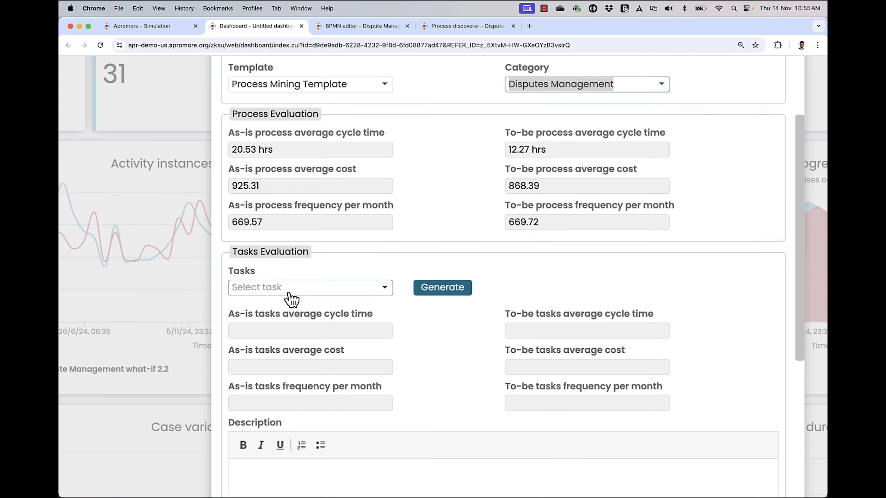
click(287, 304)
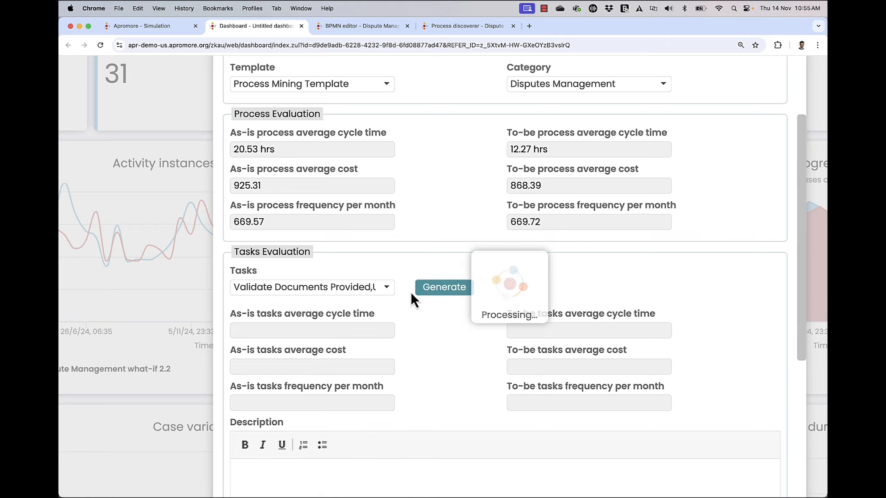
Review the task figures, description, qualifiers and benefits of the PAAR draft, and submit it to MuleSoft RPA Manager
scroll(412, 293, down, 5)
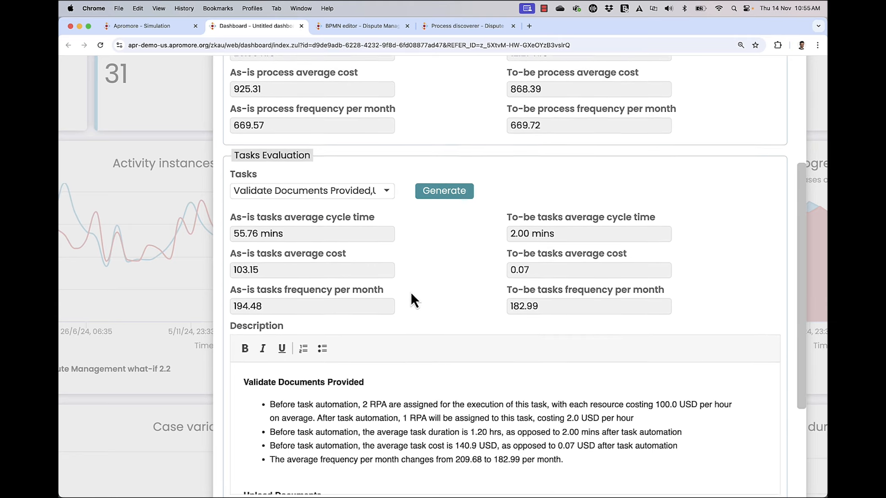
scroll(411, 294, down, 2)
scroll(405, 331, down, 5)
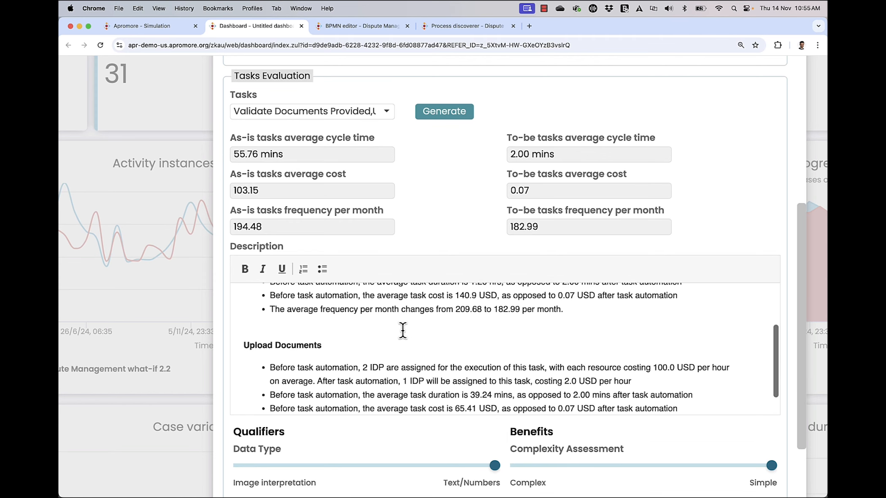
scroll(403, 333, down, 1)
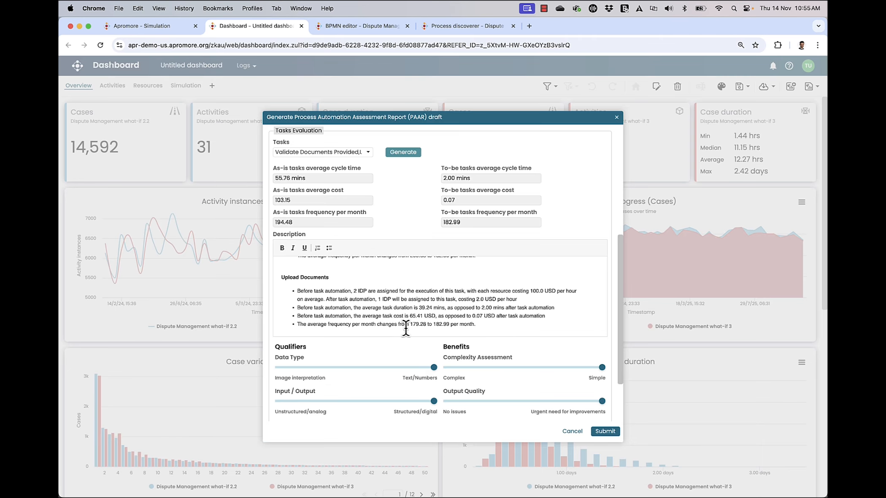
scroll(405, 328, down, 3)
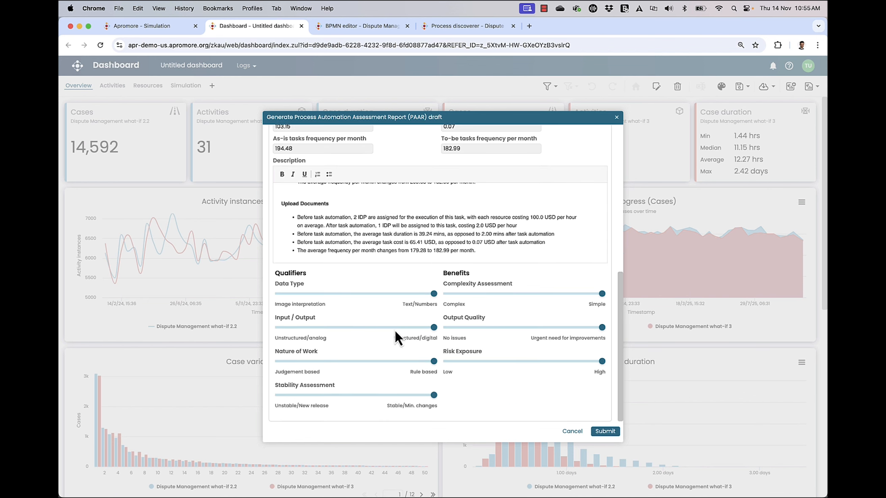
click(606, 433)
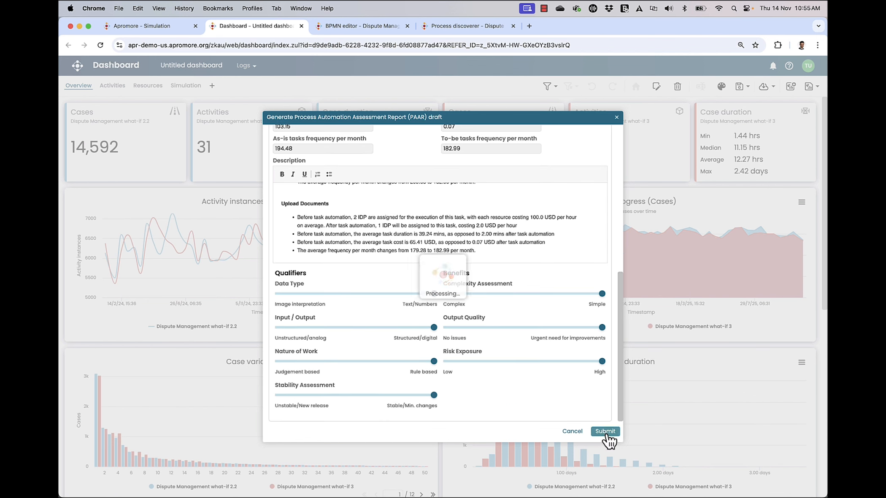
Open the Anypoint Platform home page at anypoint.mulesoft.com/home/ in a new browser tab
click(528, 26)
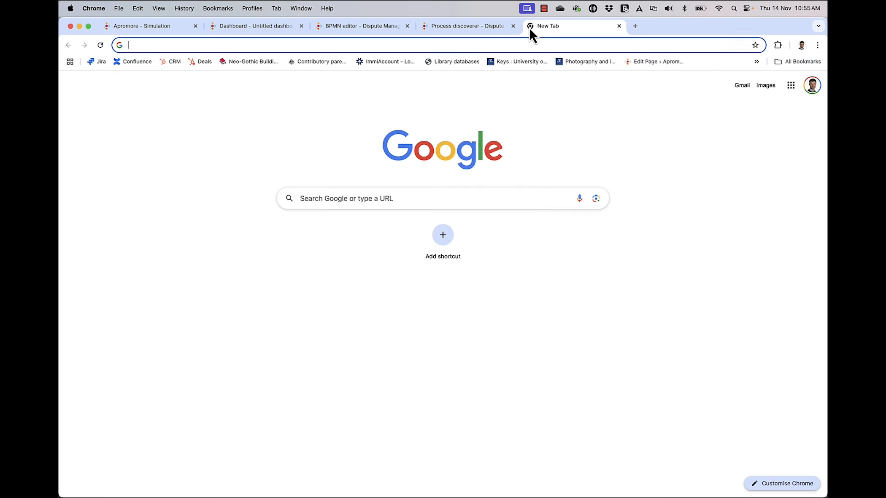
text(anypoint.mulesoft.com/home/)
key(Return)
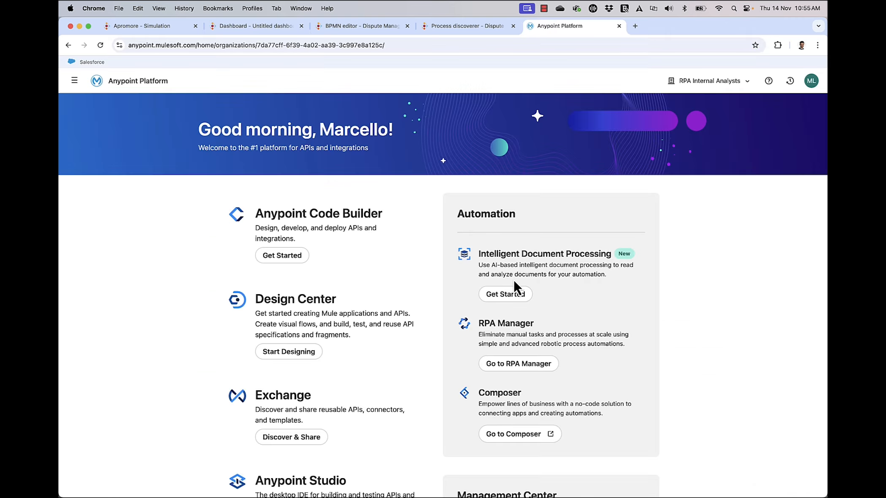
Go to RPA Manager from the Anypoint Platform home page and open its Process Evaluation list
scroll(513, 279, down, 1)
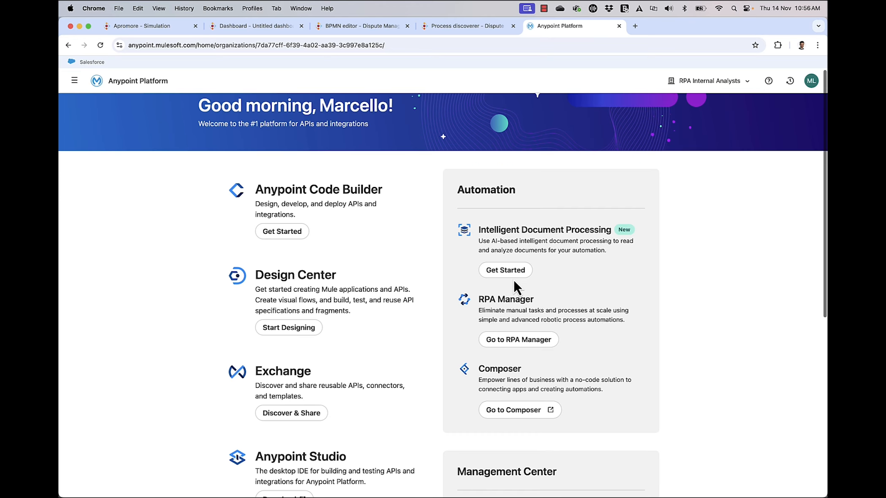
click(513, 346)
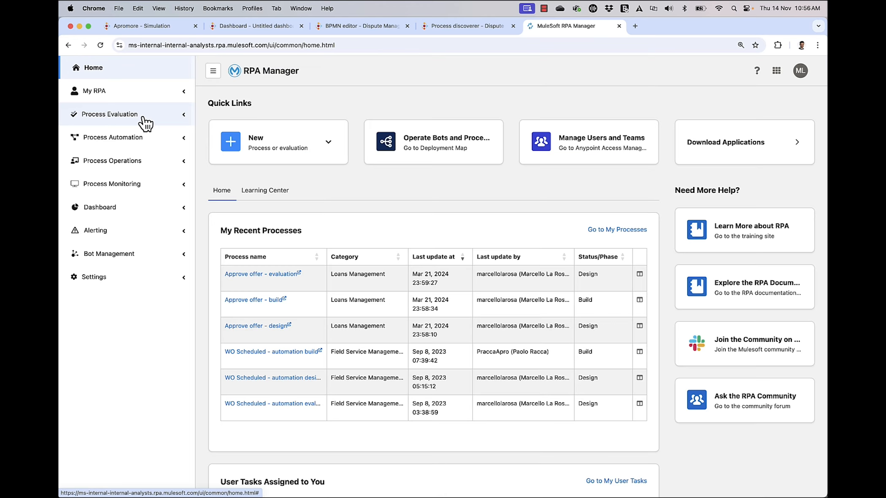
click(146, 123)
click(142, 134)
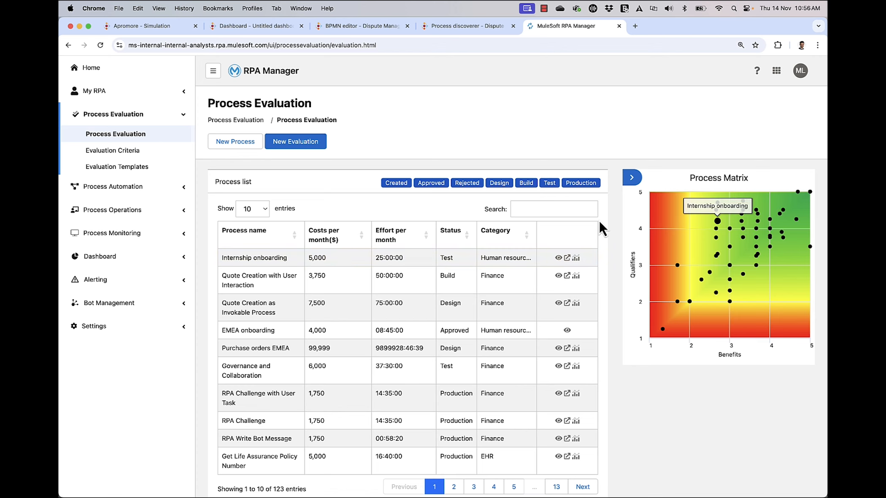
Search the process list for "dispute" and examine where the matching processes sit in the Process Matrix
click(710, 213)
text(dispute)
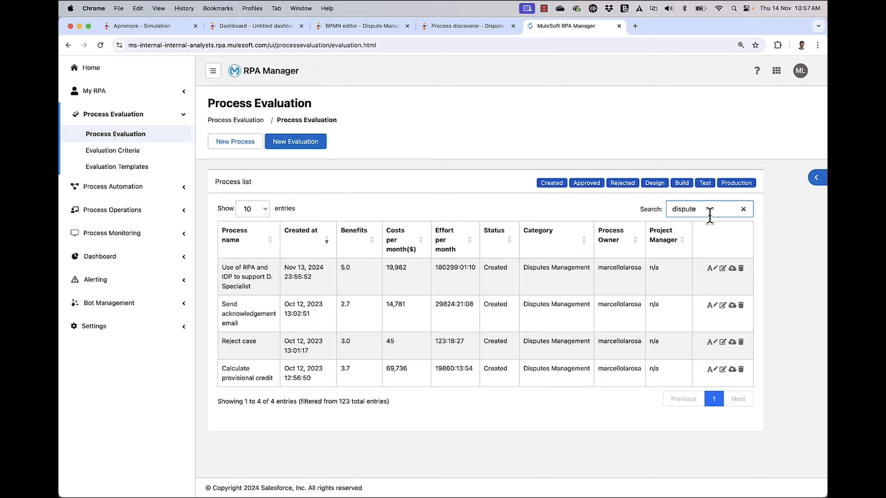
click(816, 177)
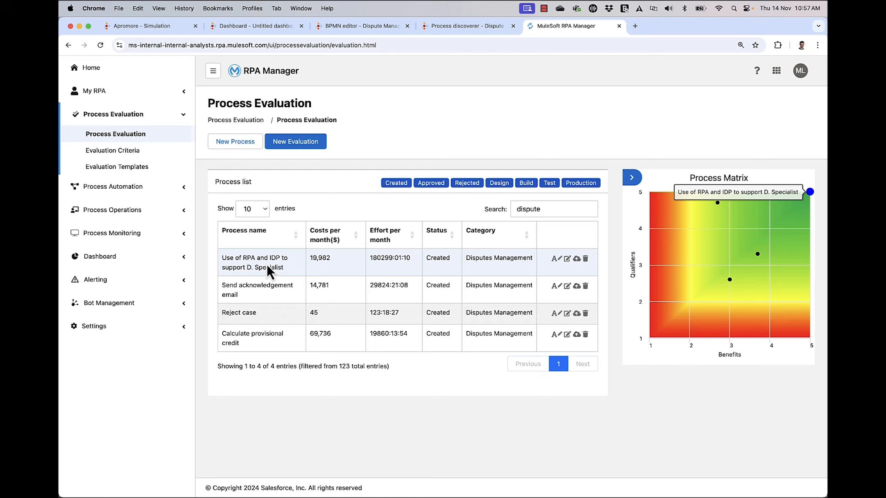
mouse_move(754, 265)
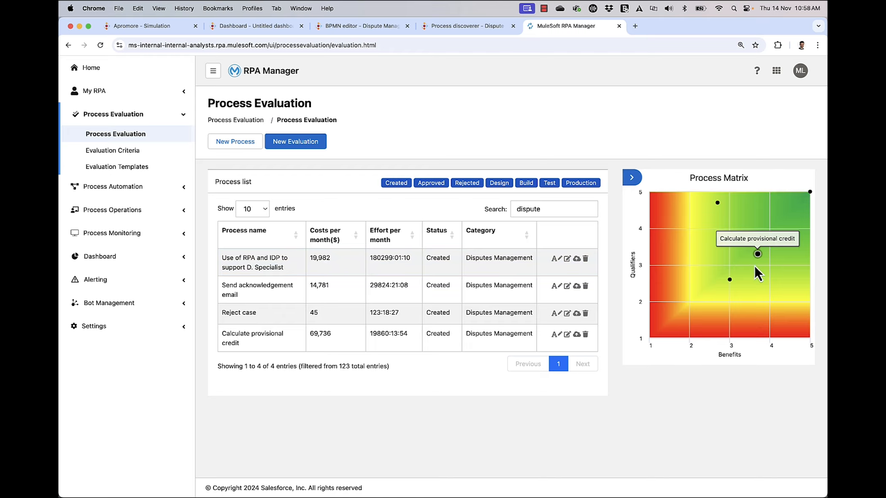
mouse_move(724, 228)
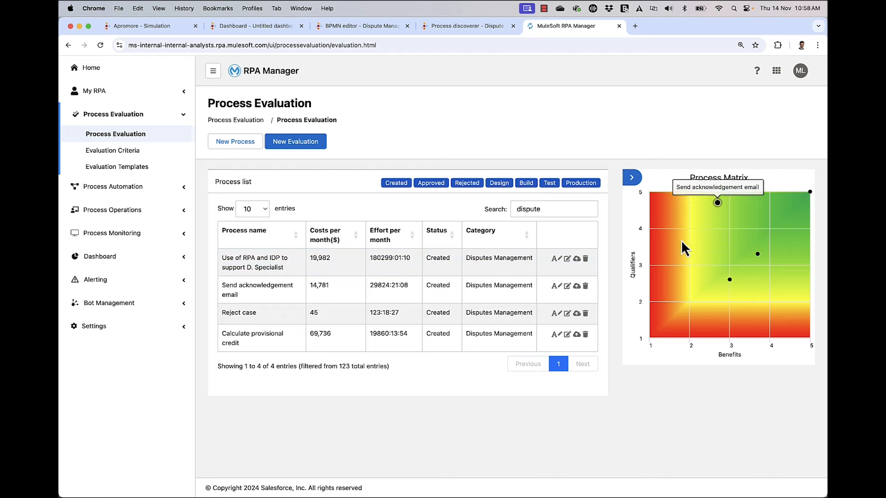
Open the evaluation "Use of RPA and IDP to support D. Specialist" and review its execution figures, description and qualifiers
click(568, 259)
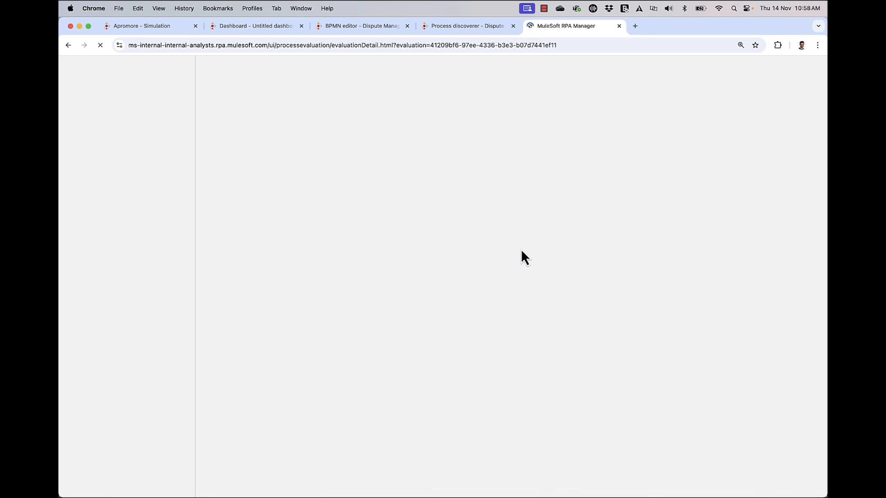
scroll(460, 317, down, 3)
scroll(461, 318, down, 4)
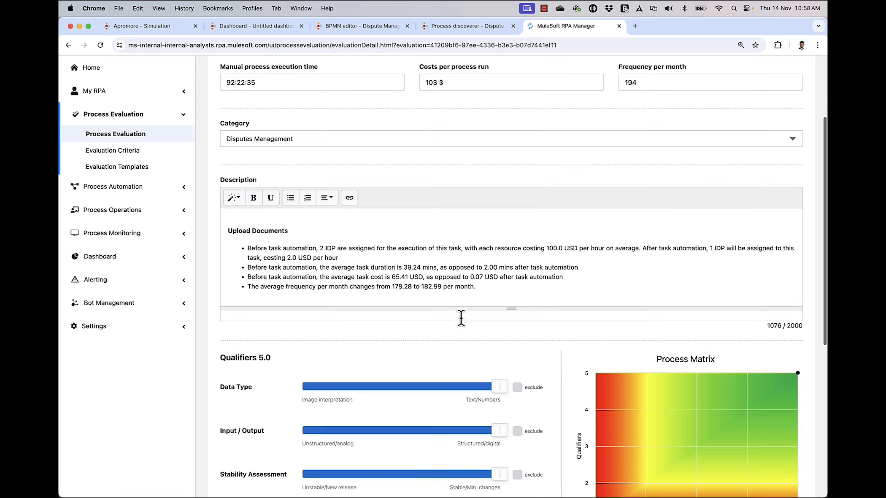